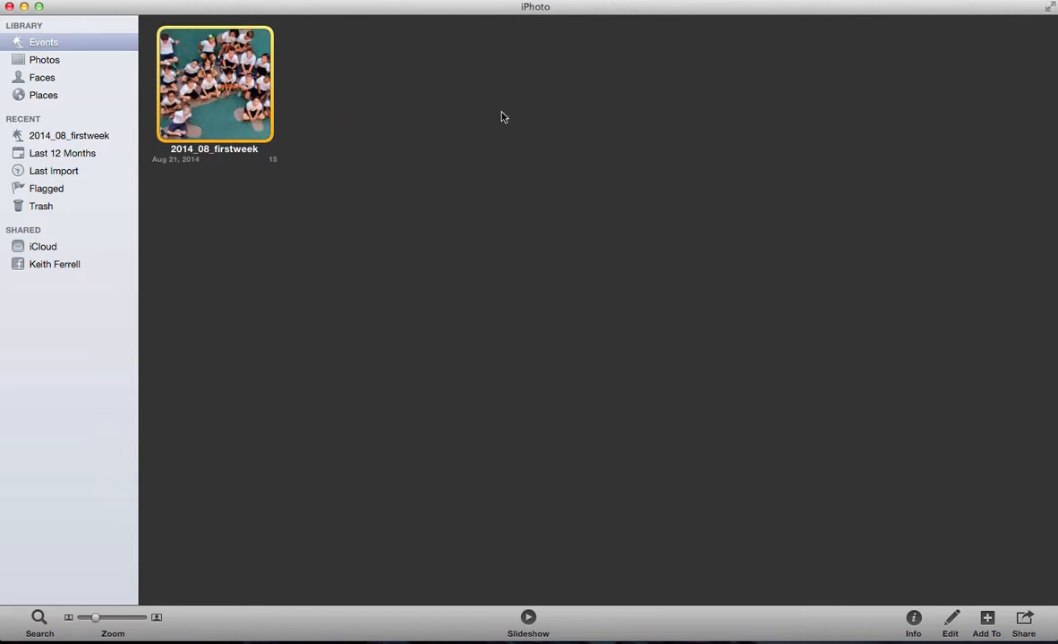
# Search the Mac for "pic" and launch Picasa Web Albums Uploader
pyautogui.press('super+space')
pyautogui.write('pic')
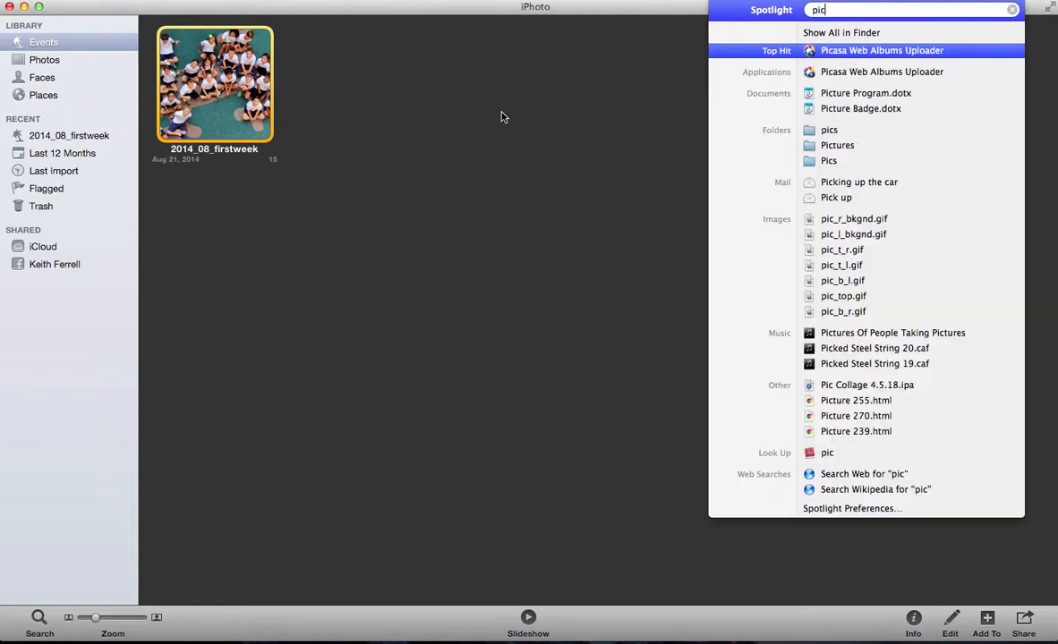
pyautogui.click(841, 51)
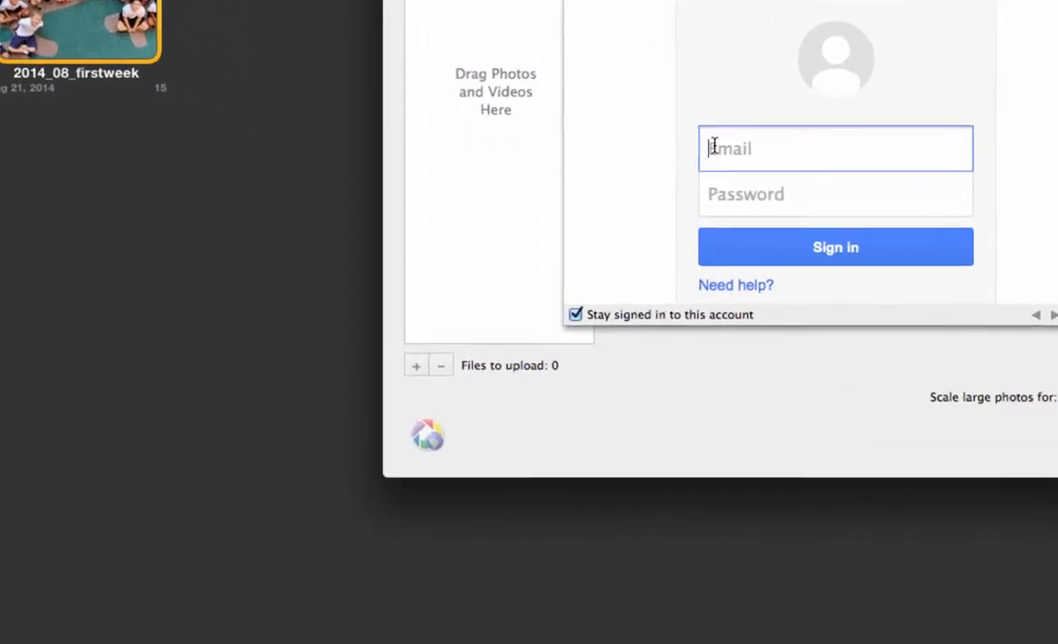
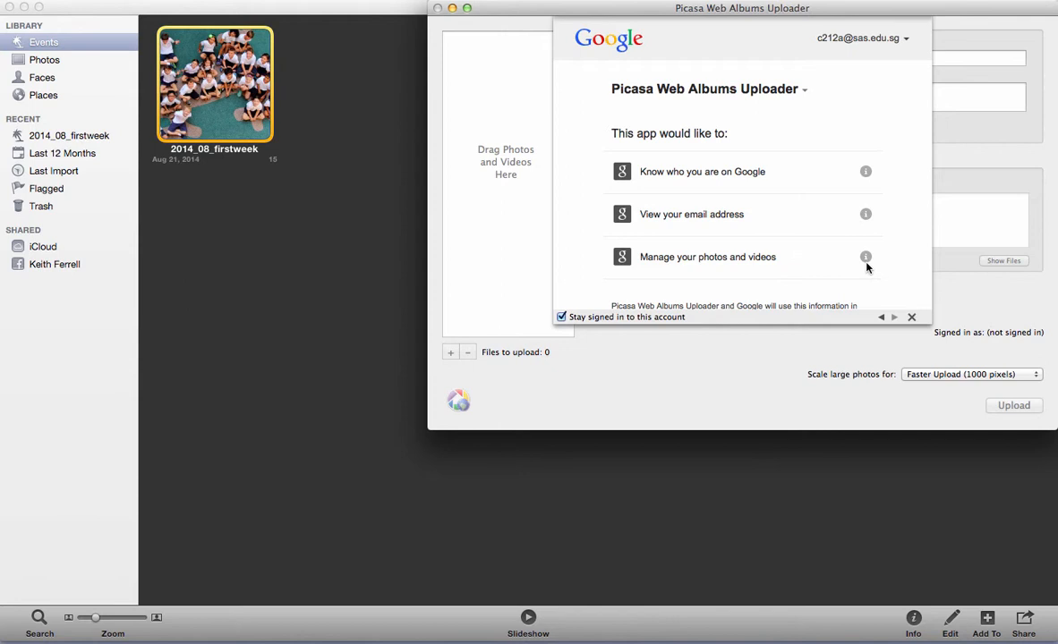
# Sign in to Google with the class account's e-mail and password, and accept the permissions the uploader requests
pyautogui.scroll(-3, 830, 232)
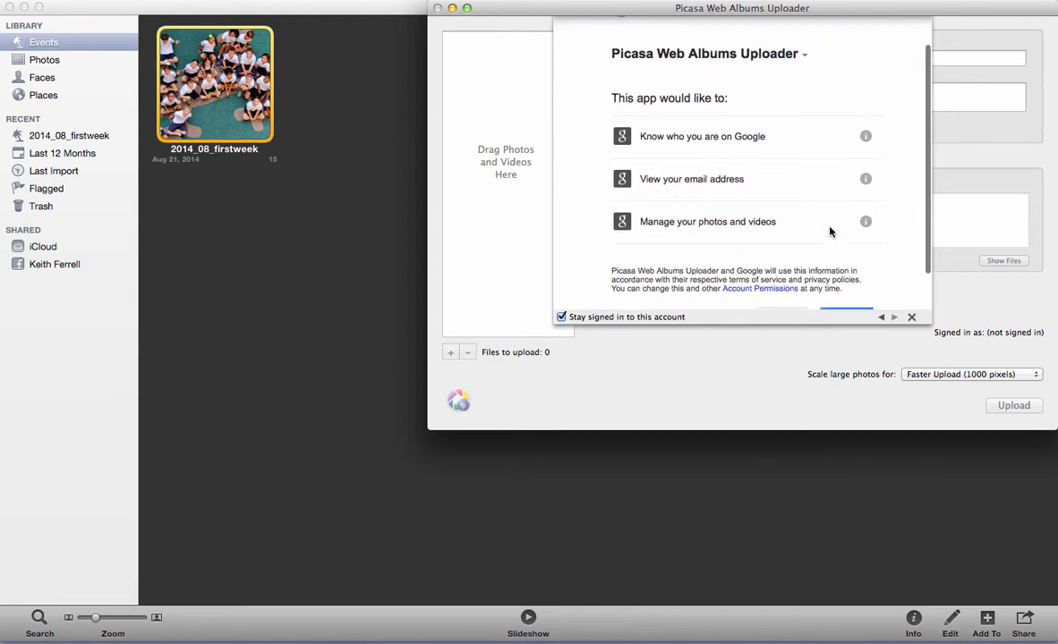
pyautogui.scroll(-2, 830, 231)
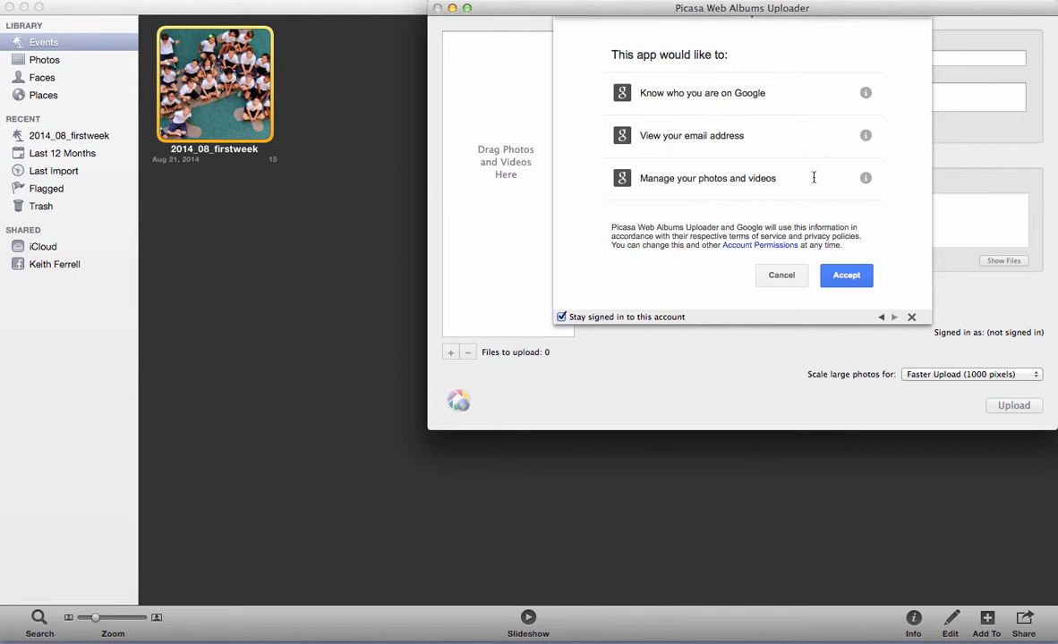
pyautogui.click(841, 276)
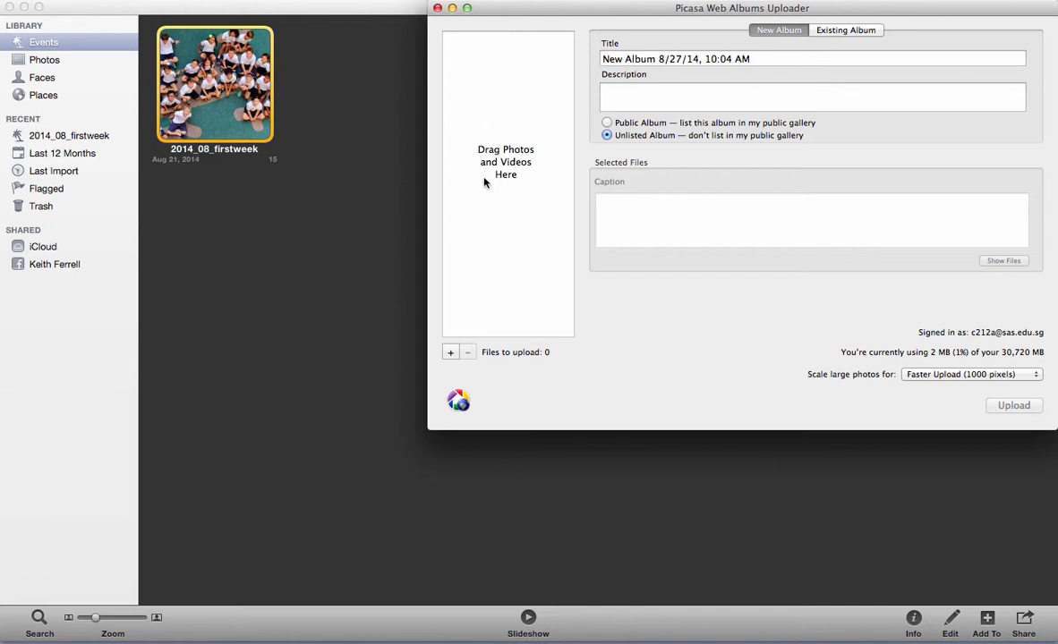
# Arrange the iPhoto and Picasa Web Albums Uploader windows so the event and the upload area are both reachable
pyautogui.click(217, 92)
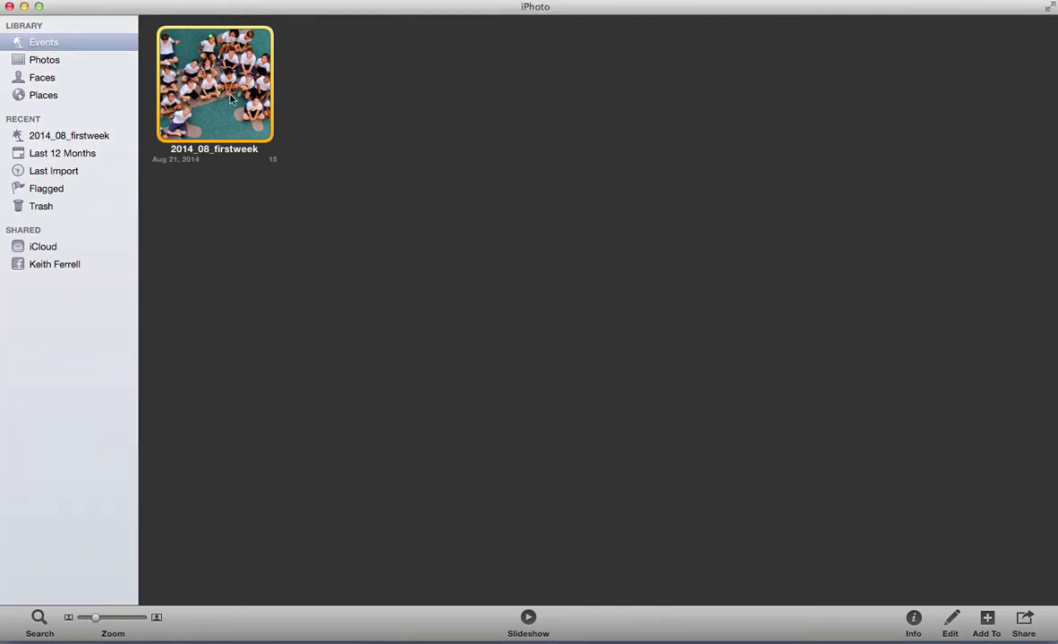
pyautogui.moveTo(489, 7); pyautogui.dragTo(319, 12)
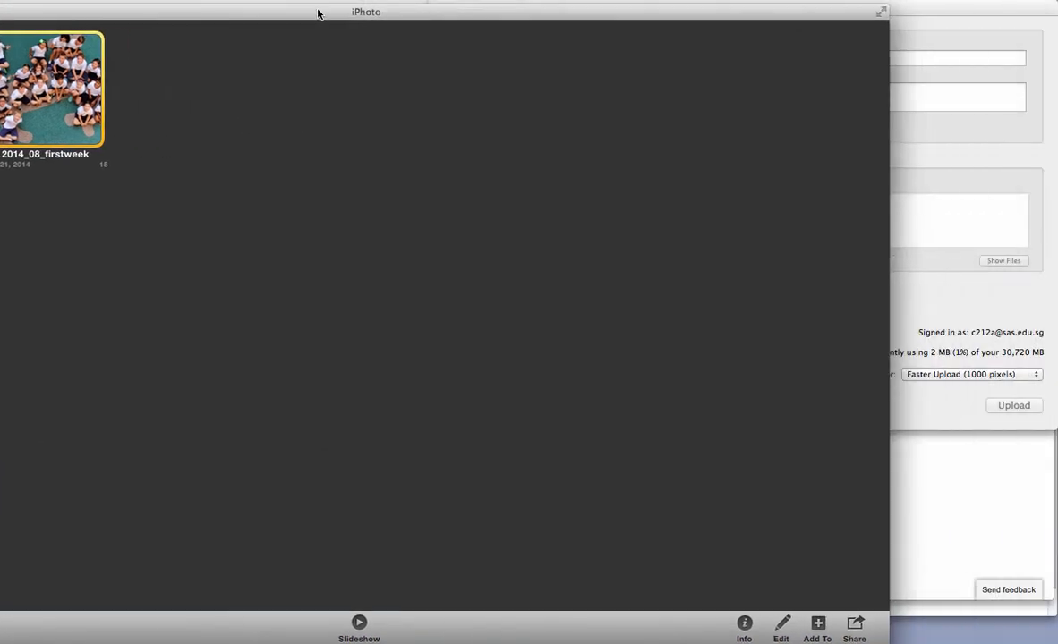
pyautogui.moveTo(895, 42); pyautogui.dragTo(566, 45)
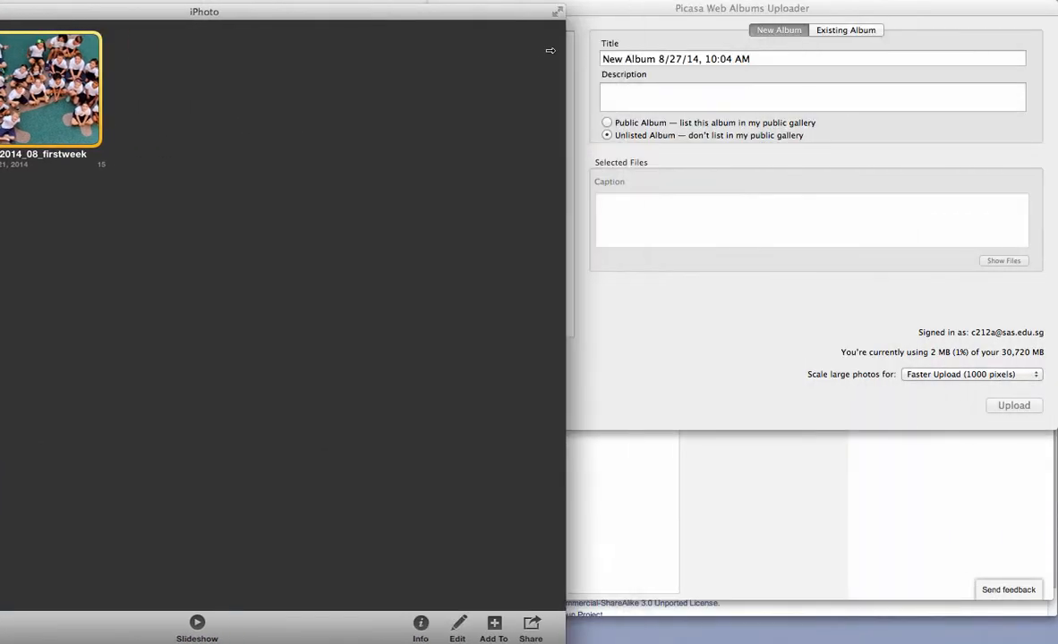
pyautogui.moveTo(591, 8); pyautogui.dragTo(678, 10)
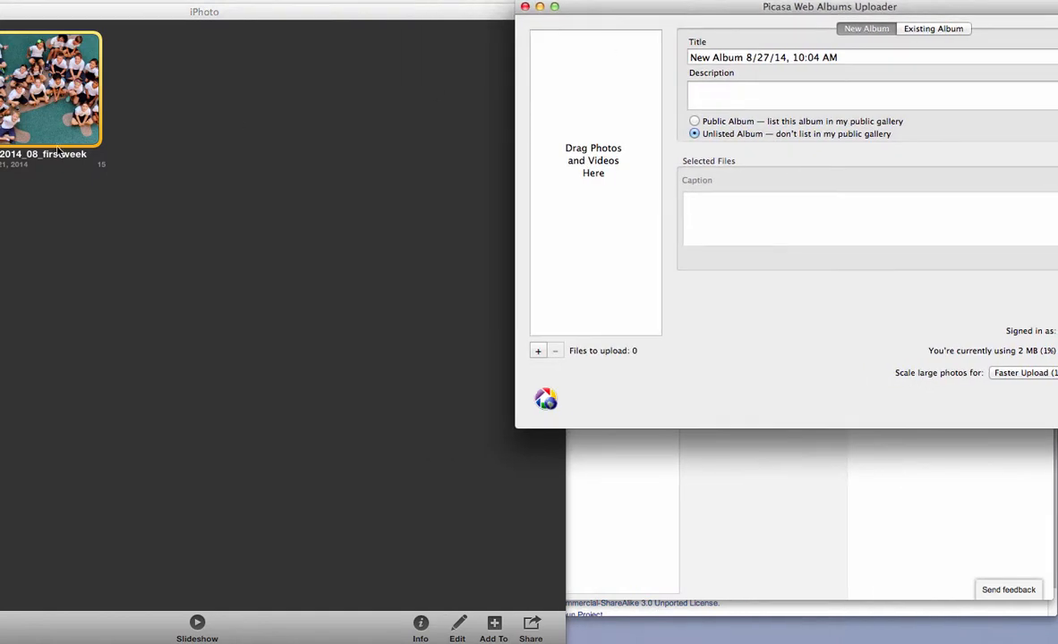
# Add all photos of the 2014_08_firstweek event from iPhoto to the upload list in Picasa Web Albums Uploader
pyautogui.click(37, 106)
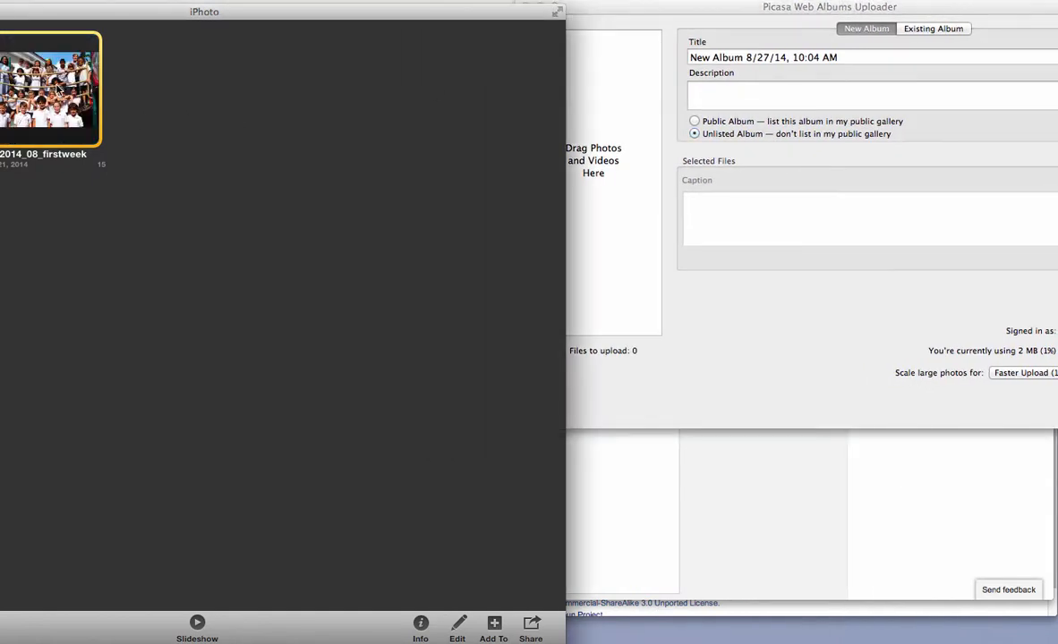
pyautogui.moveTo(88, 112); pyautogui.dragTo(639, 127)
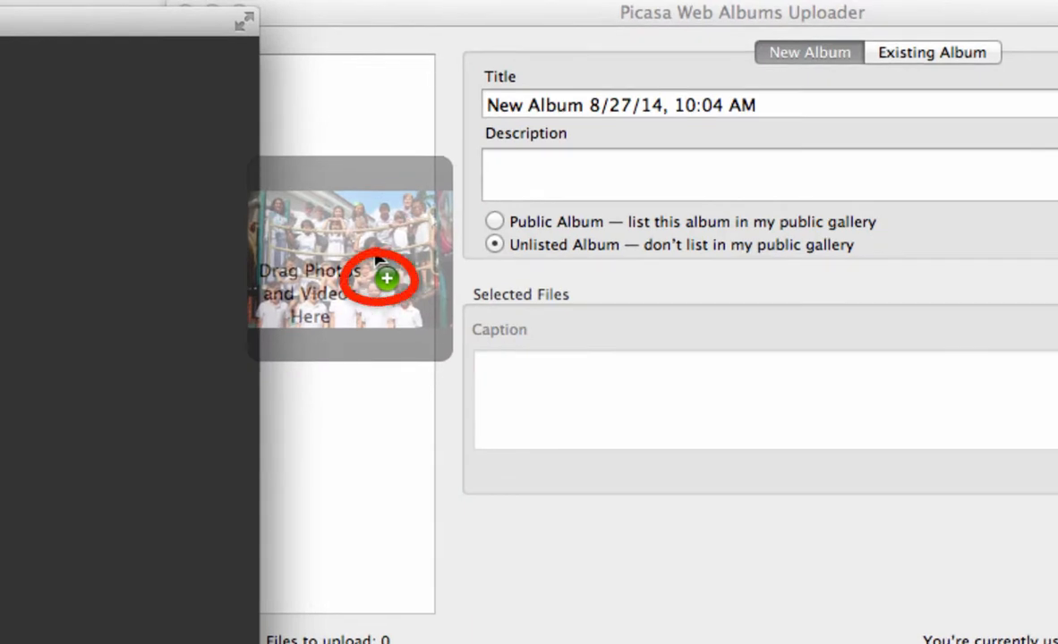
pyautogui.moveTo(375, 254); pyautogui.dragTo(375, 253)
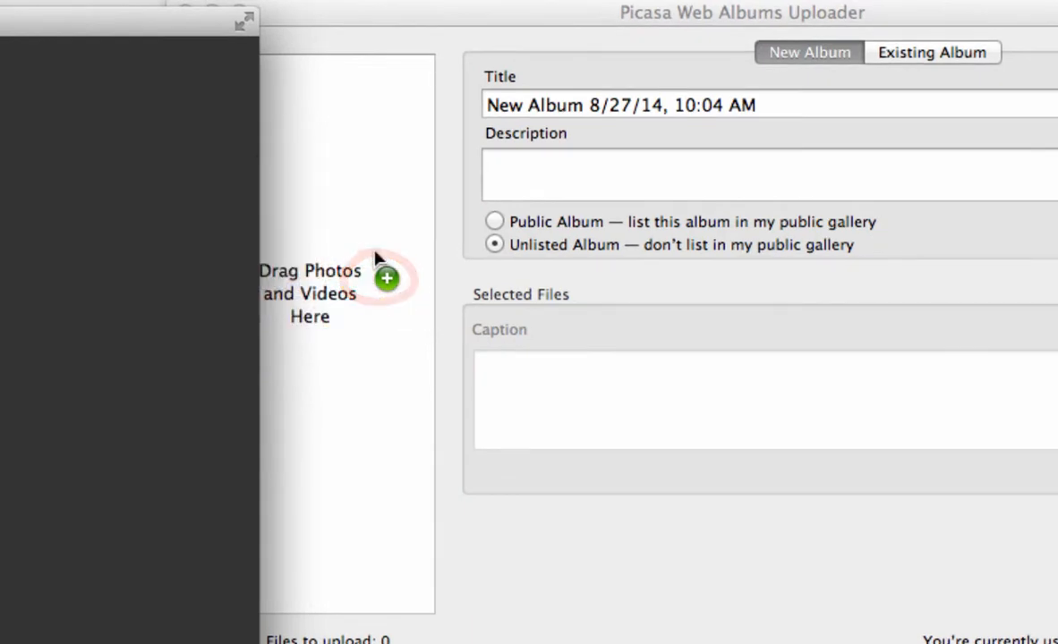
pyautogui.click(368, 17)
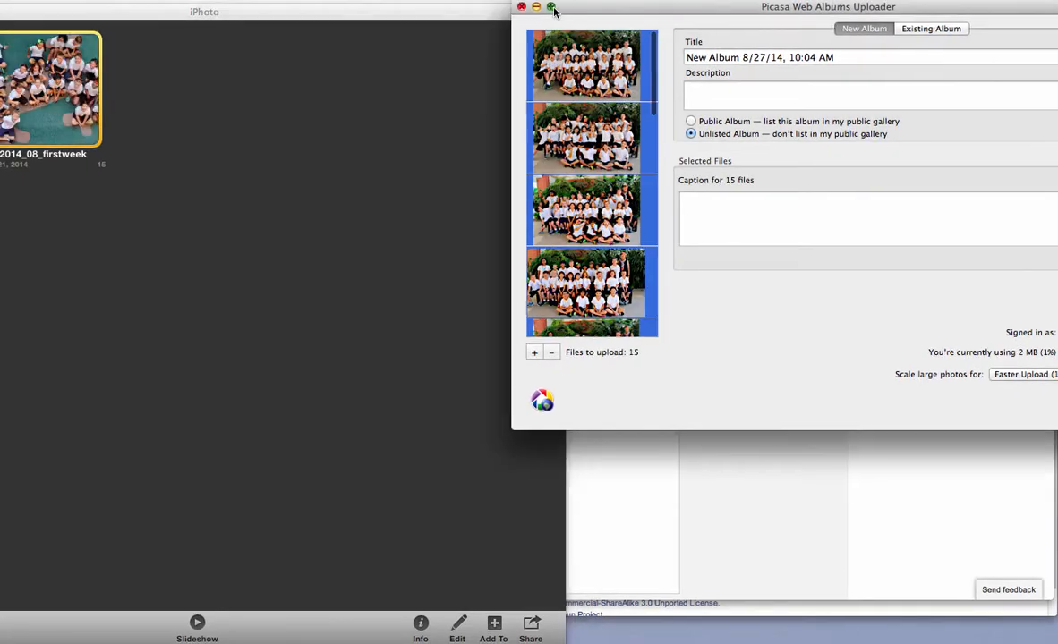
pyautogui.click(340, 11)
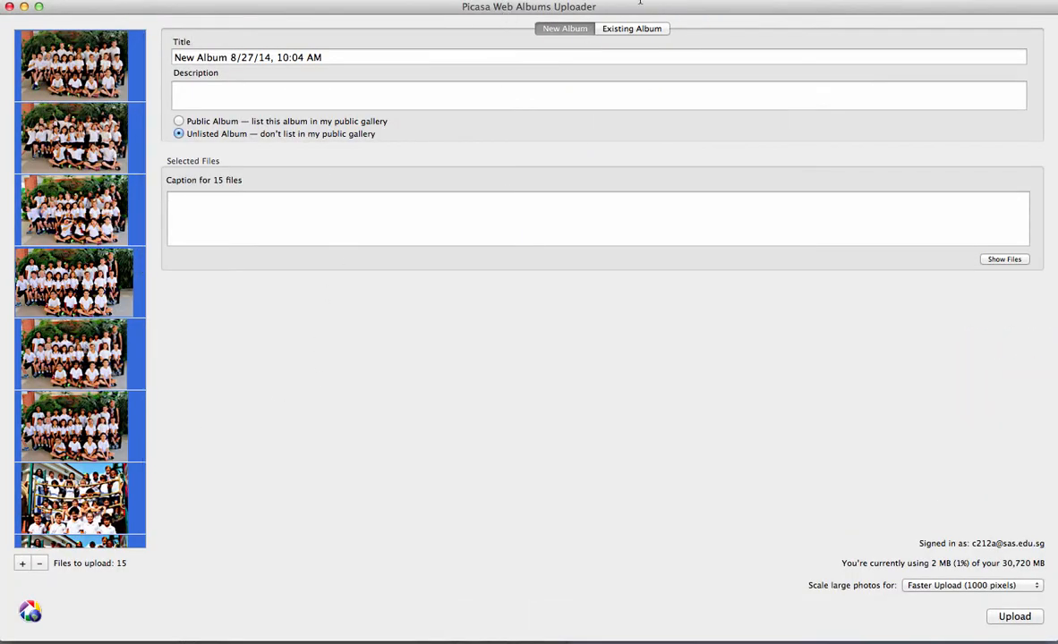
# Title the new album "First Week – 2014" and describe it as "Here we are during the first week of school!"
pyautogui.moveTo(358, 56); pyautogui.dragTo(166, 58)
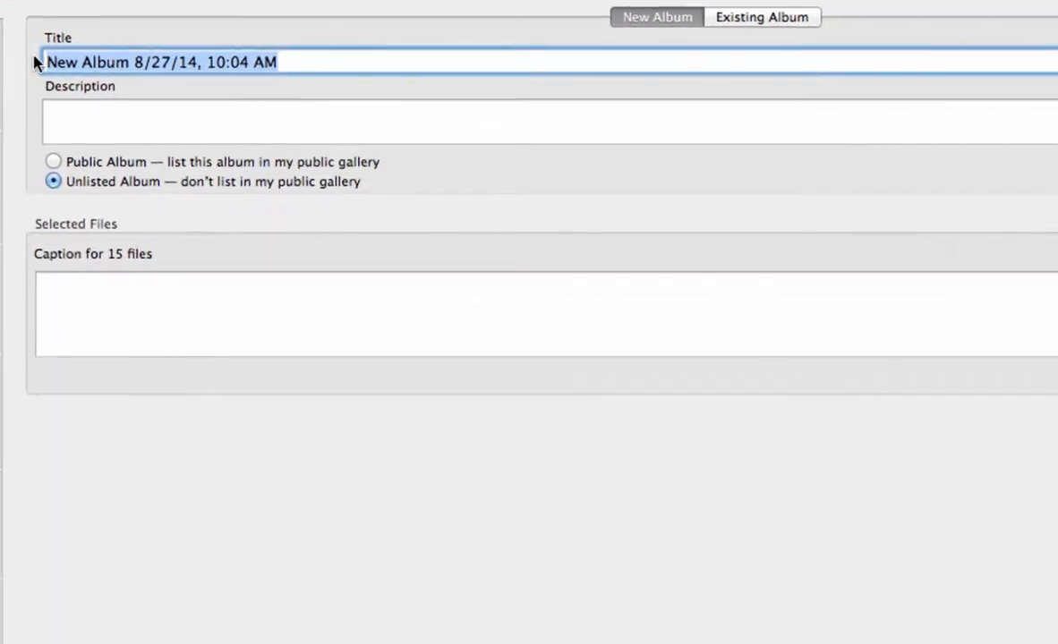
pyautogui.write('First Week –')
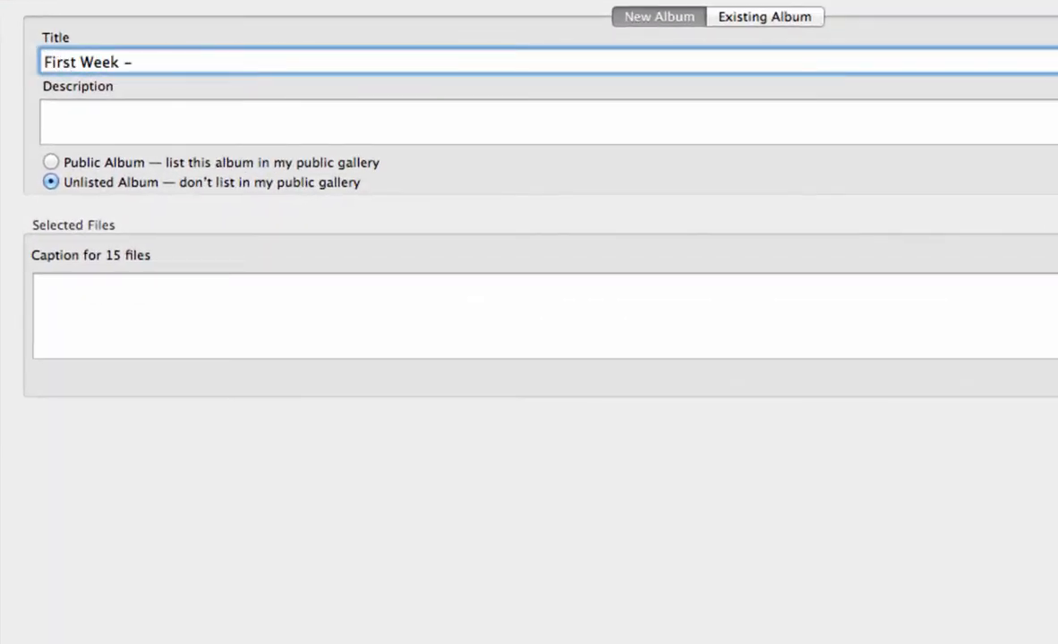
pyautogui.write(' 2014')
pyautogui.click(71, 110)
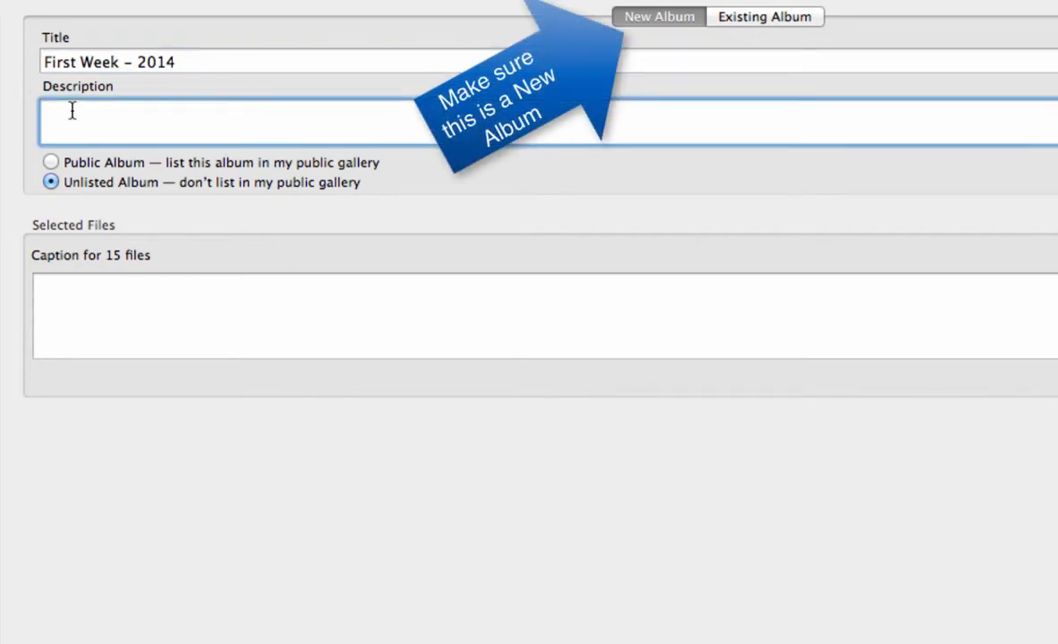
pyautogui.write('Here we are during the first week of school!')
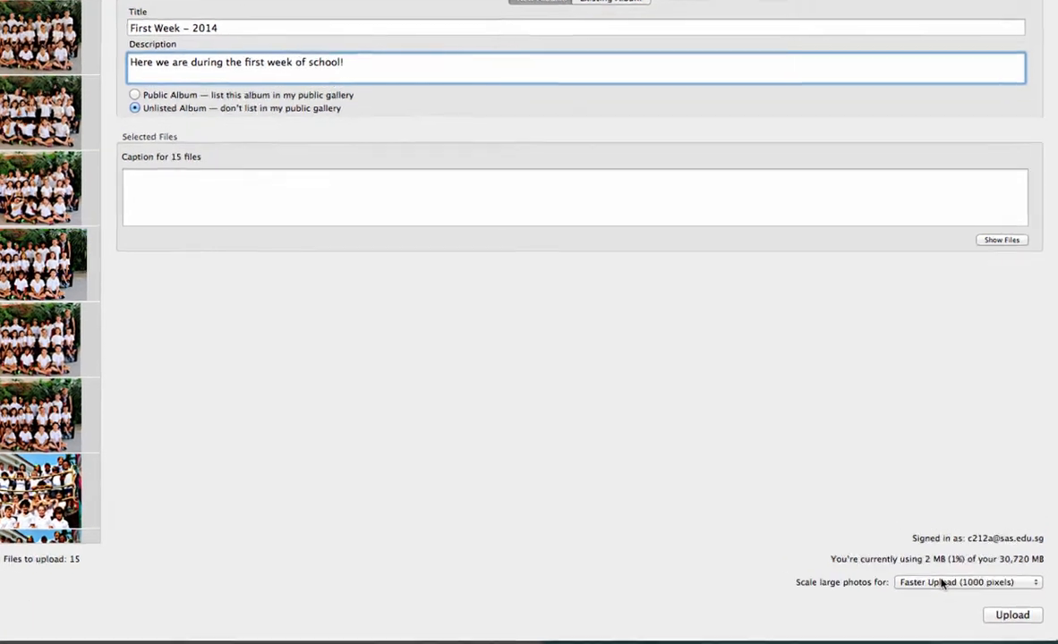
# Scale large photos for Faster Upload (1000 pixels) and upload the album
pyautogui.click(946, 584)
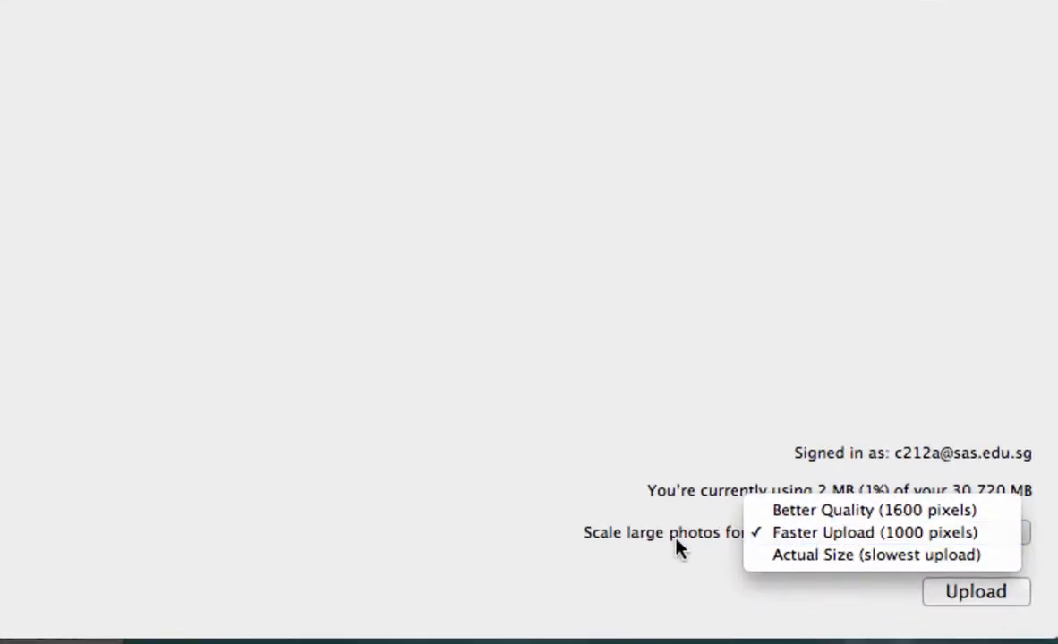
pyautogui.click(771, 535)
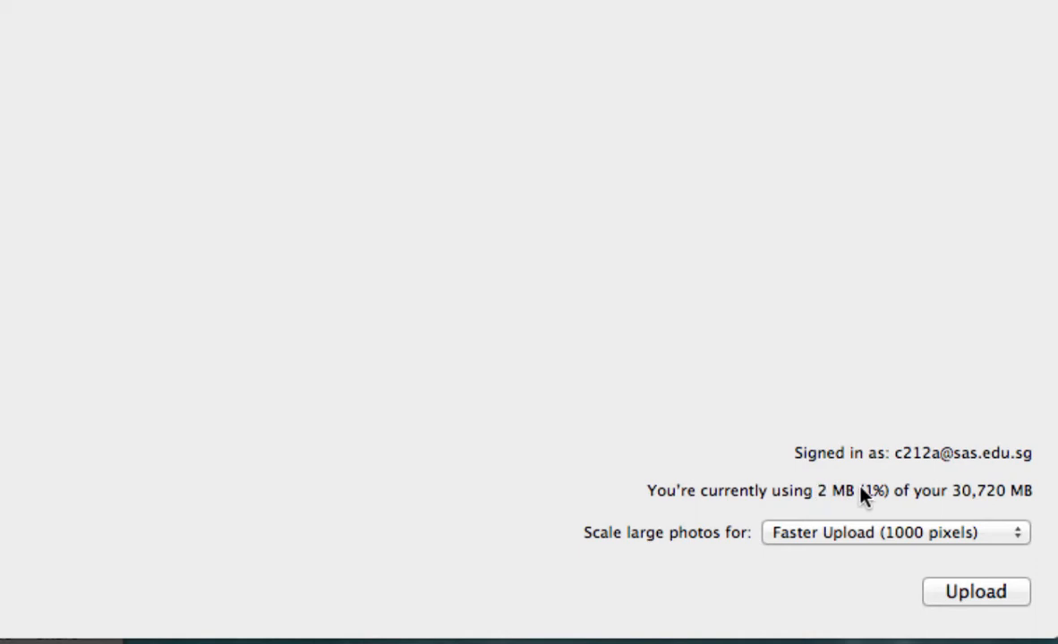
pyautogui.click(870, 534)
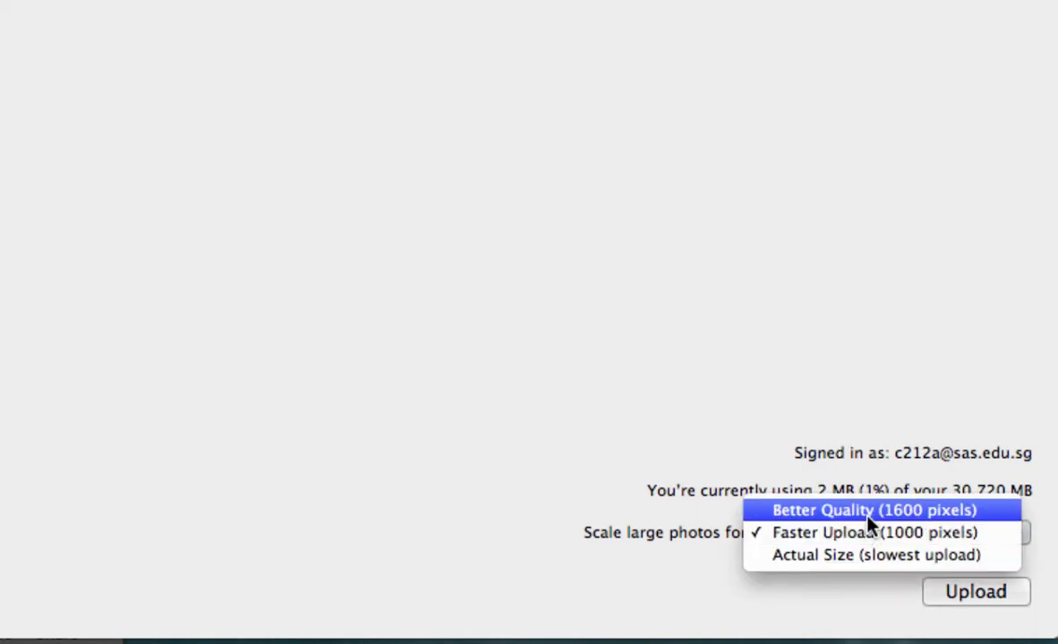
pyautogui.click(867, 517)
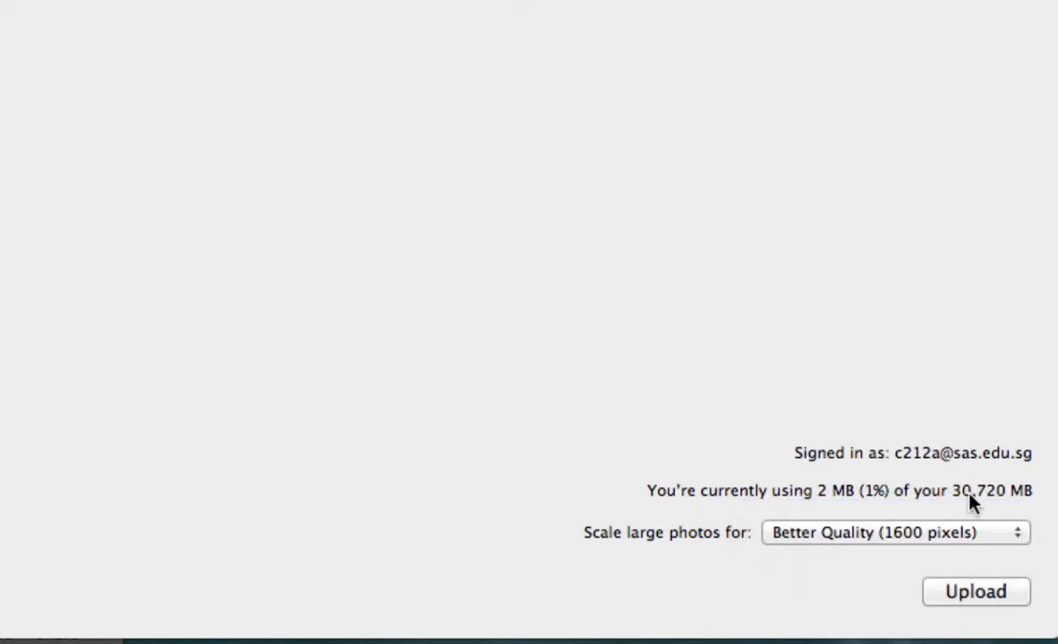
pyautogui.click(883, 538)
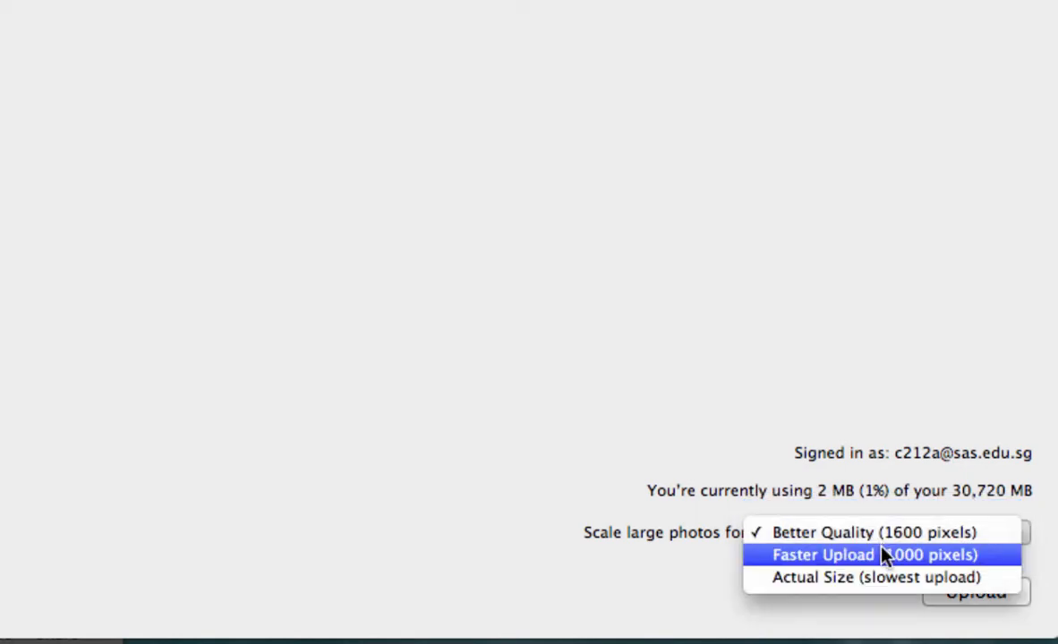
pyautogui.click(886, 556)
pyautogui.click(947, 588)
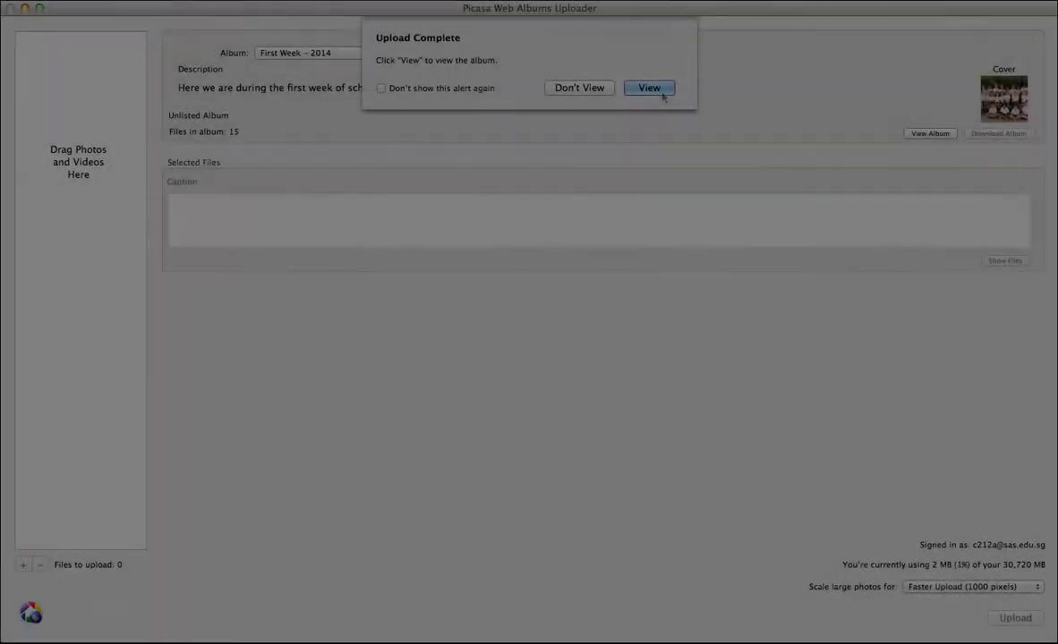
# View the uploaded album in the browser and open the embed slideshow options from its album link
pyautogui.click(662, 93)
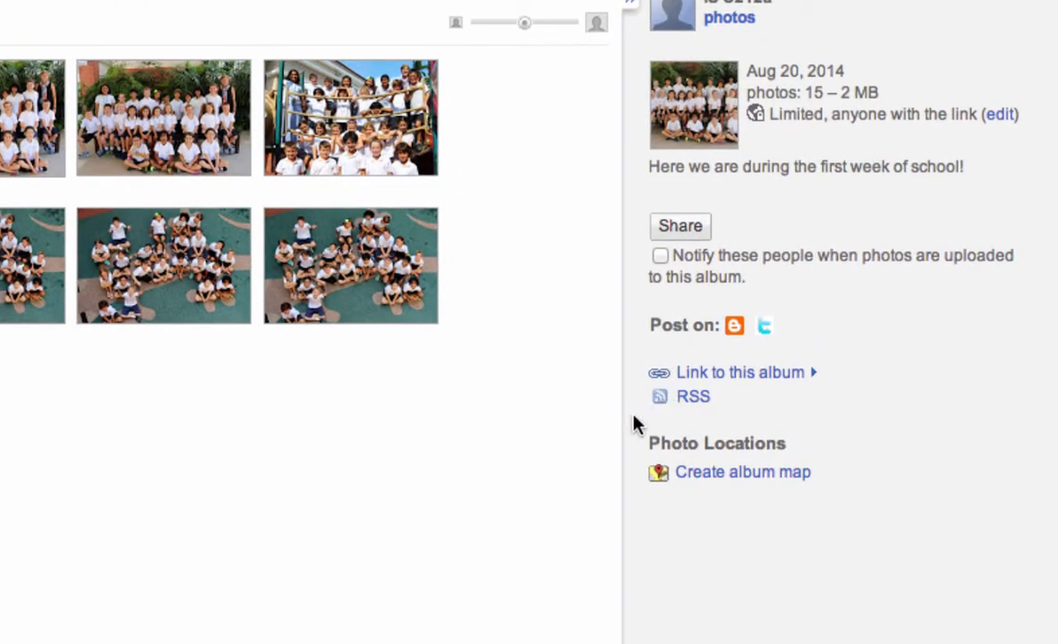
pyautogui.click(721, 375)
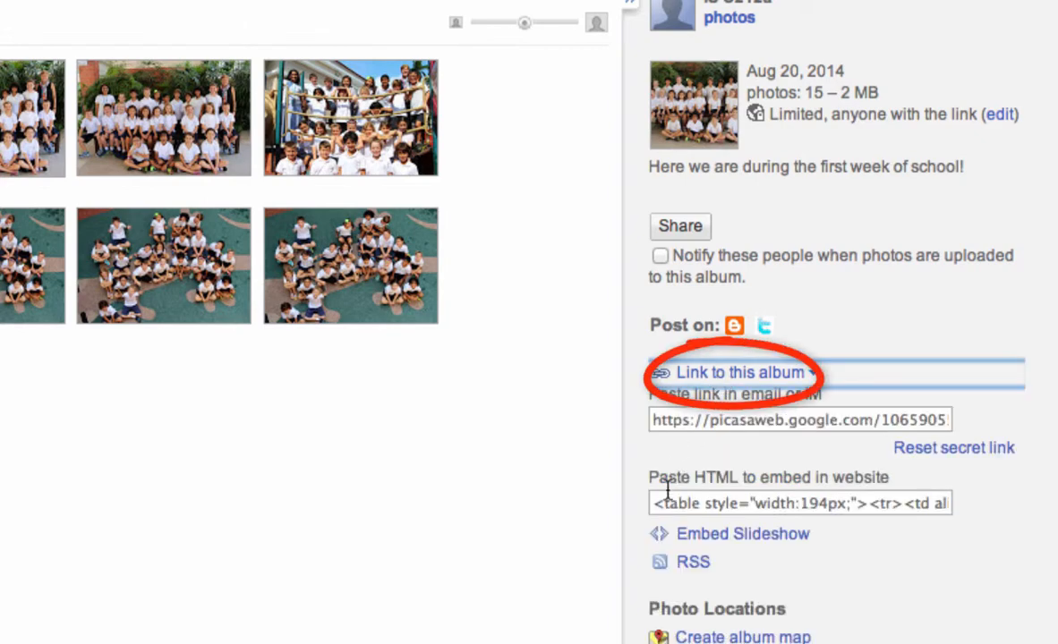
pyautogui.click(707, 535)
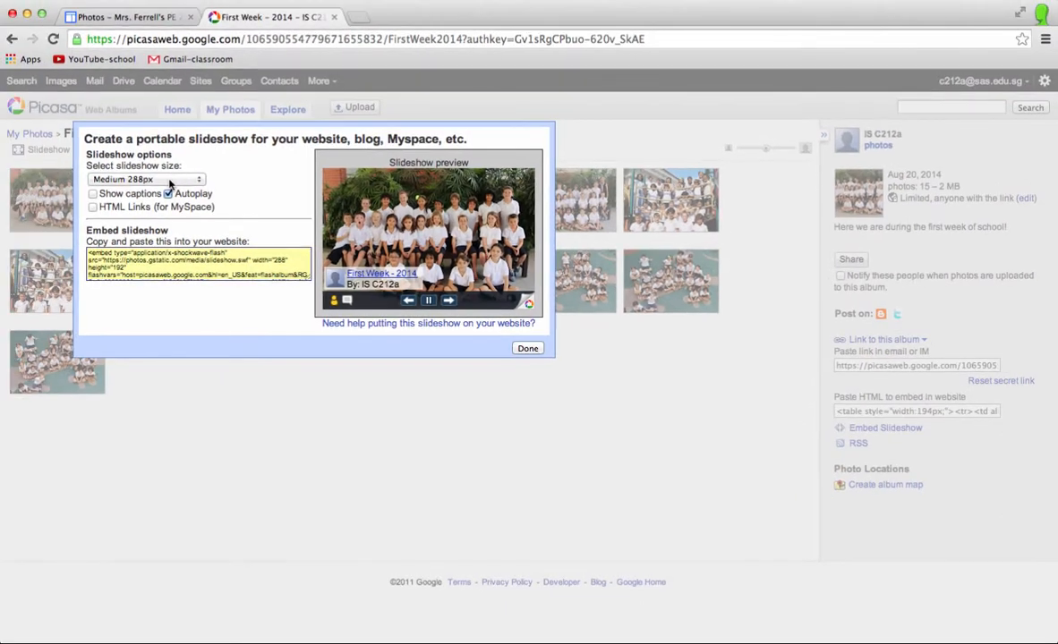
# Set the slideshow size to Large 400px and select the whole embed code for copying
pyautogui.click(115, 170)
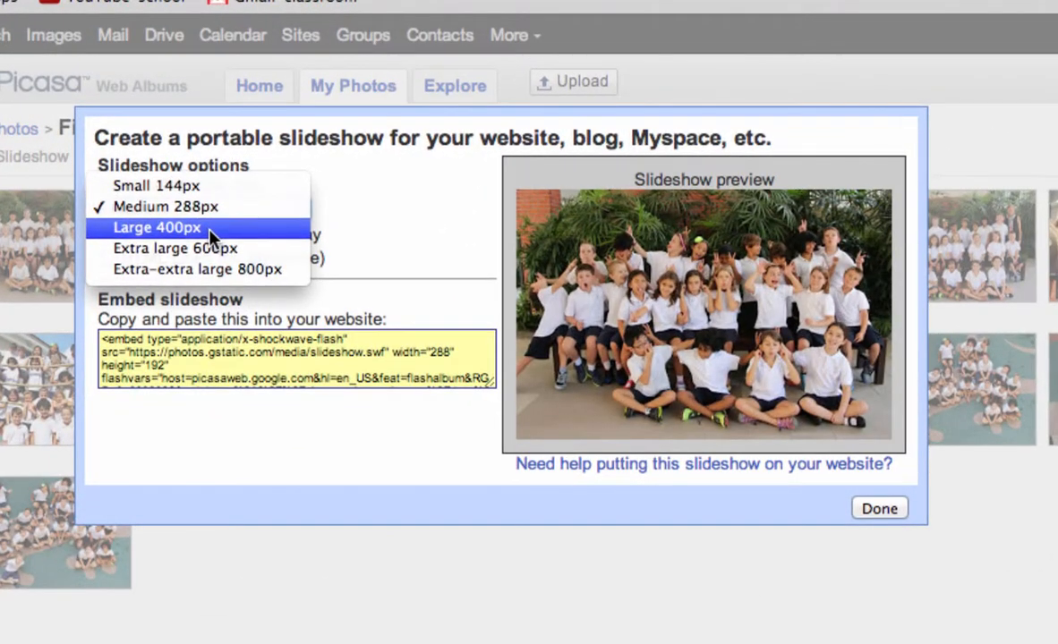
pyautogui.click(152, 194)
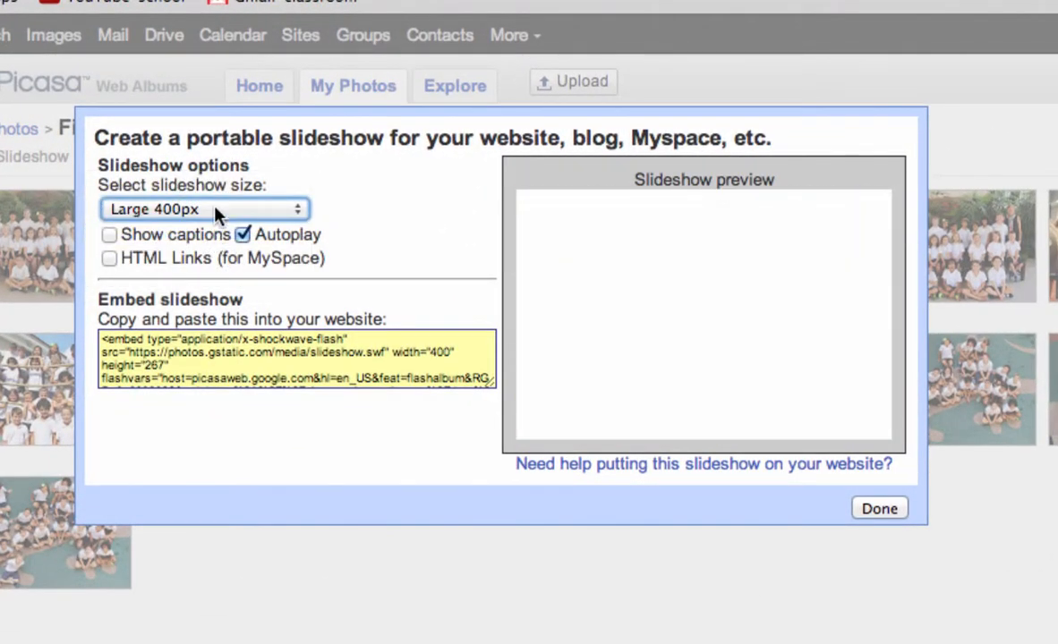
pyautogui.click(281, 347)
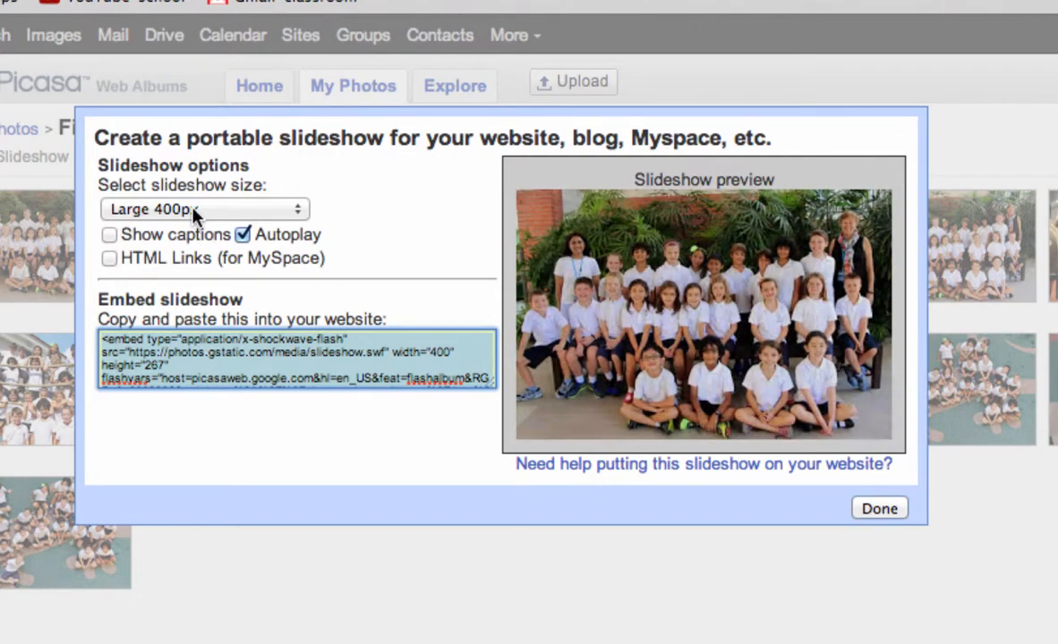
pyautogui.click(193, 210)
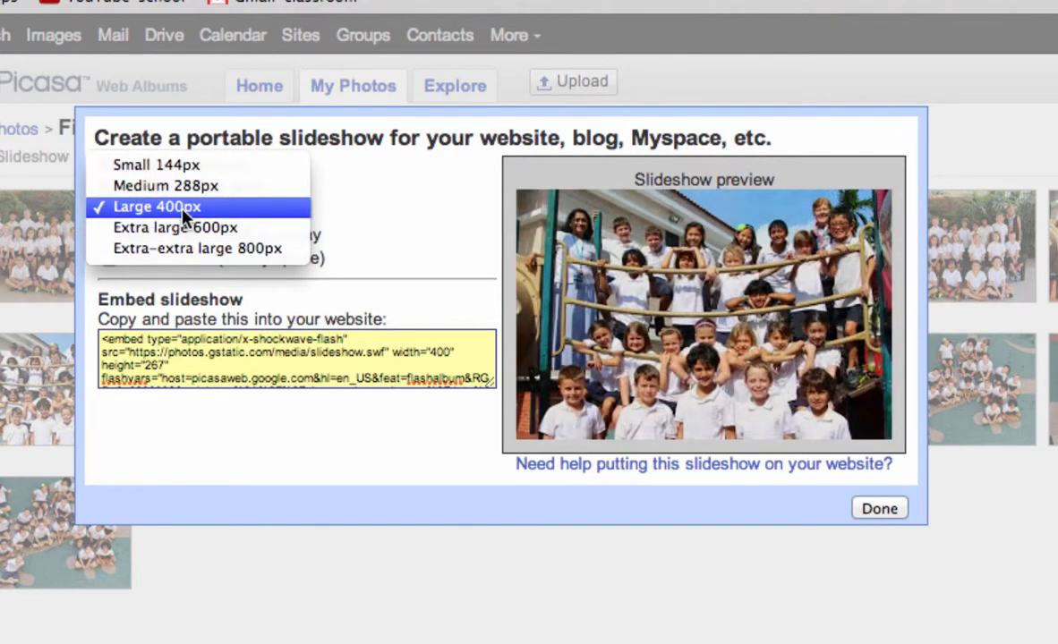
pyautogui.click(183, 209)
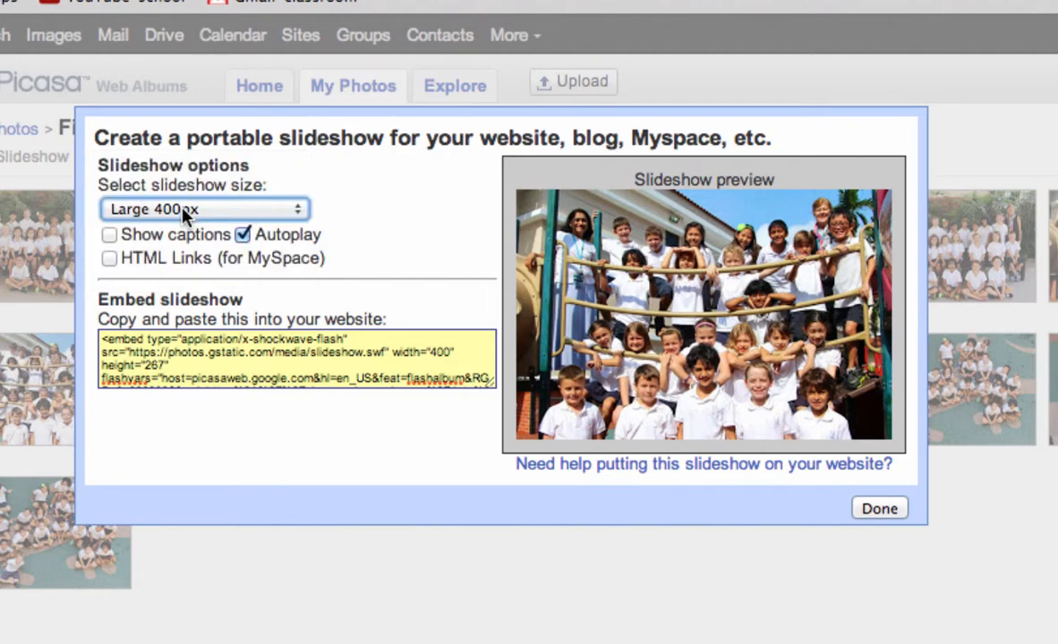
pyautogui.click(222, 351)
pyautogui.press('super+c')
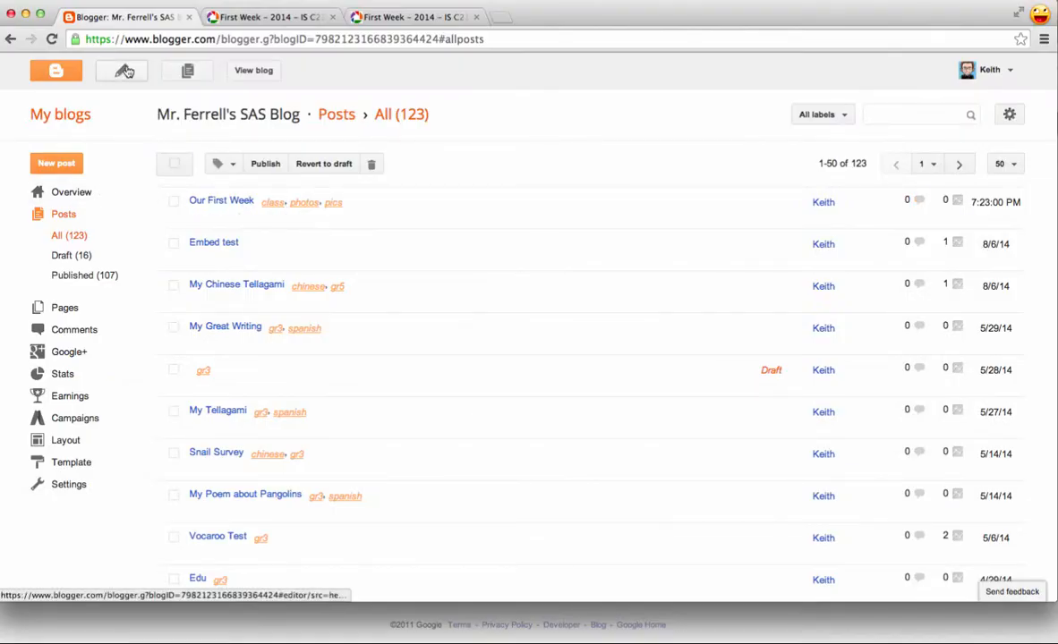
# Start a new blog post in Blogger titled "Photos from our First Week"
pyautogui.click(125, 71)
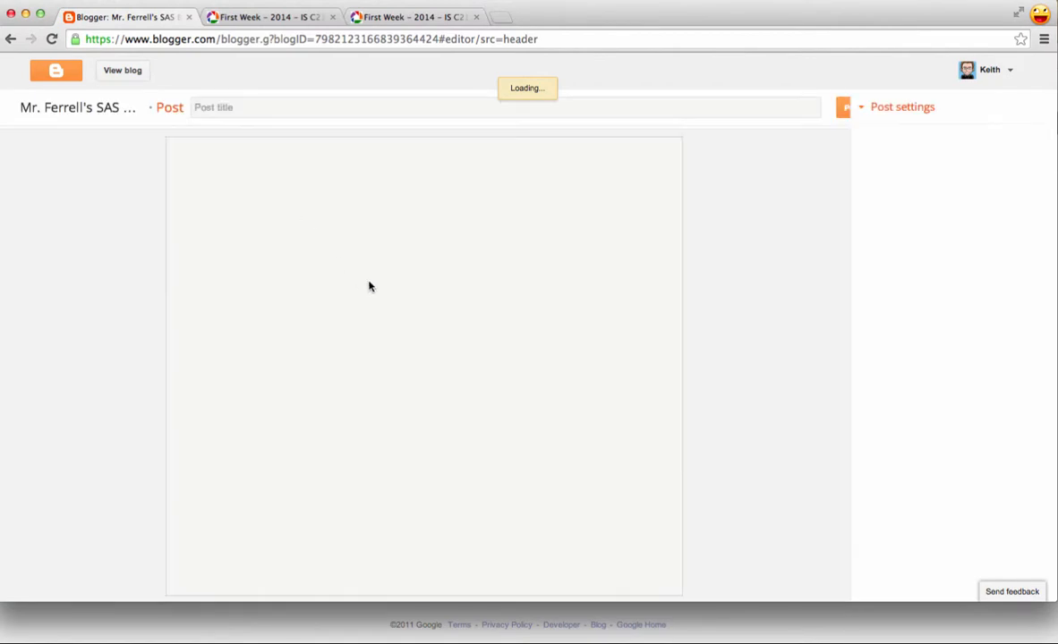
pyautogui.click(281, 105)
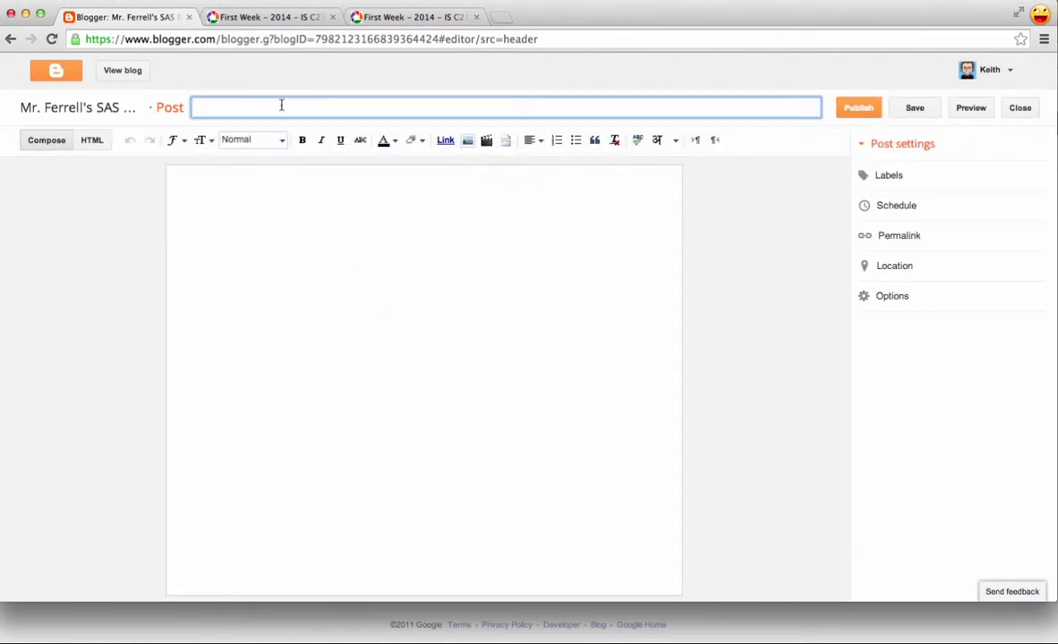
pyautogui.write('Photos from our First Week')
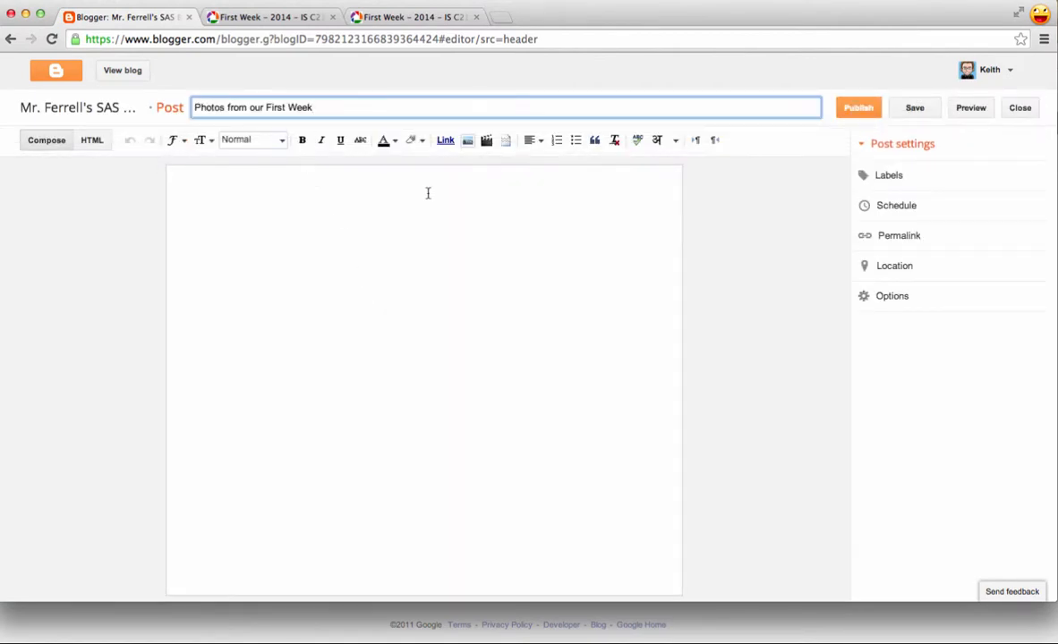
# Replace all of the post's default HTML code with the copied slideshow embed code
pyautogui.click(94, 143)
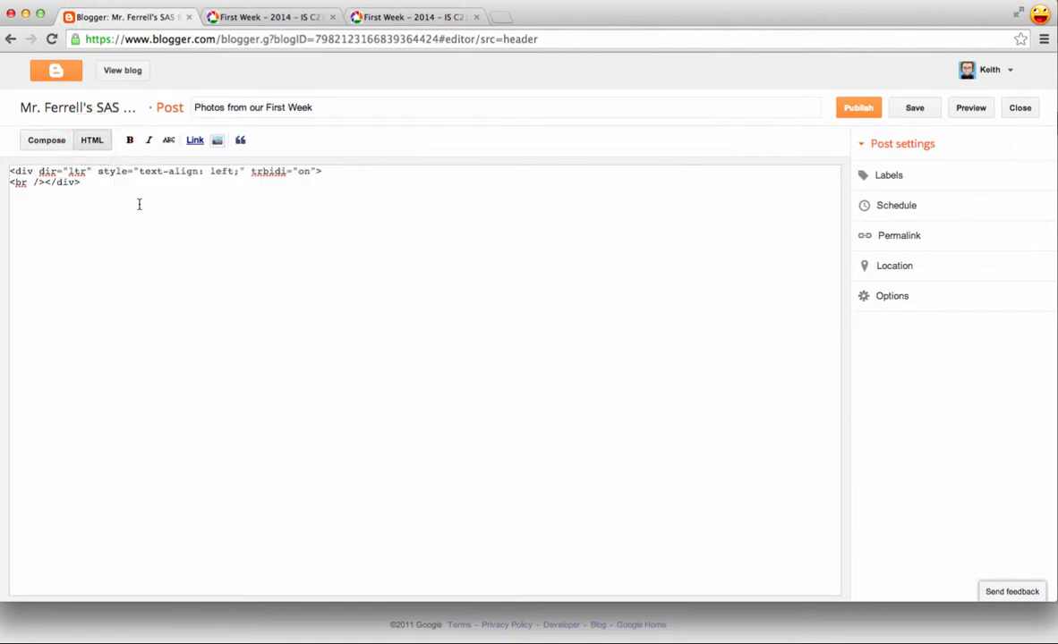
pyautogui.moveTo(139, 205); pyautogui.dragTo(13, 172)
pyautogui.press('BackSpace')
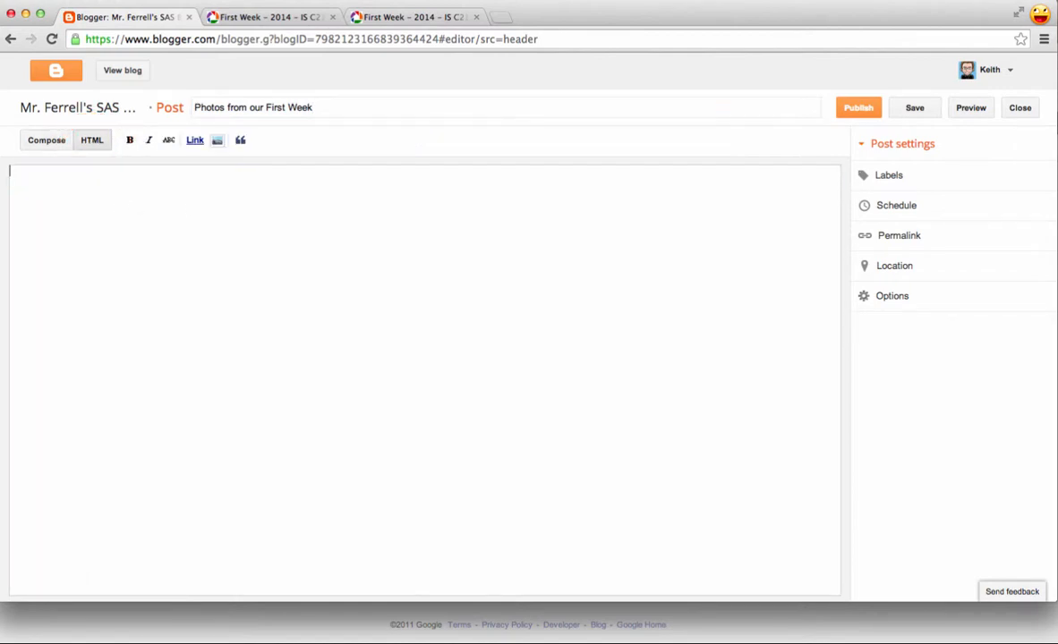
pyautogui.press('super+v')
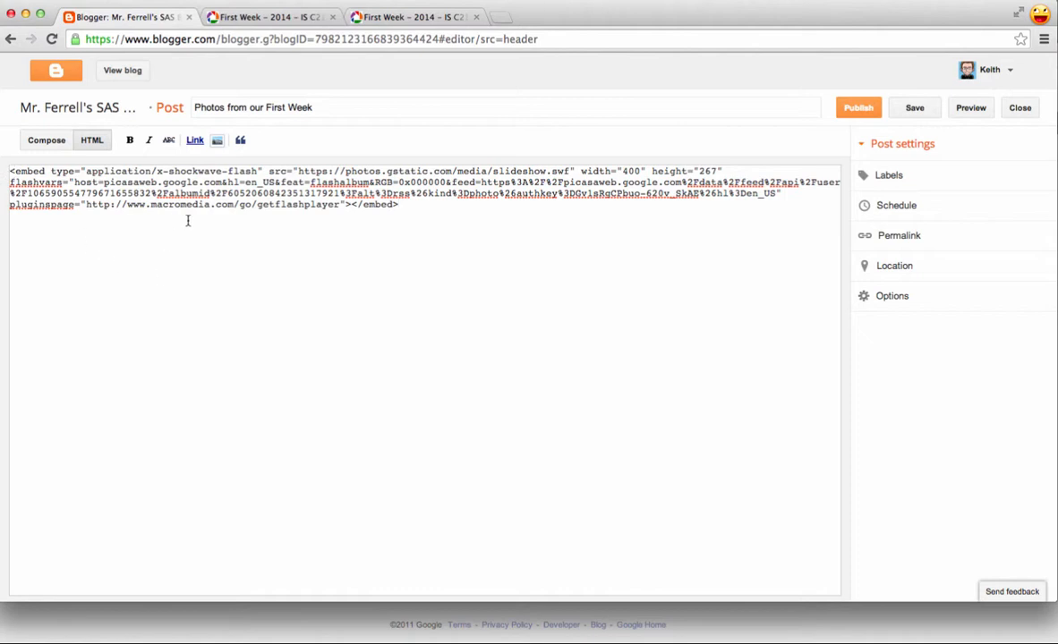
# Label the post with "photos, class, pics"
pyautogui.click(876, 176)
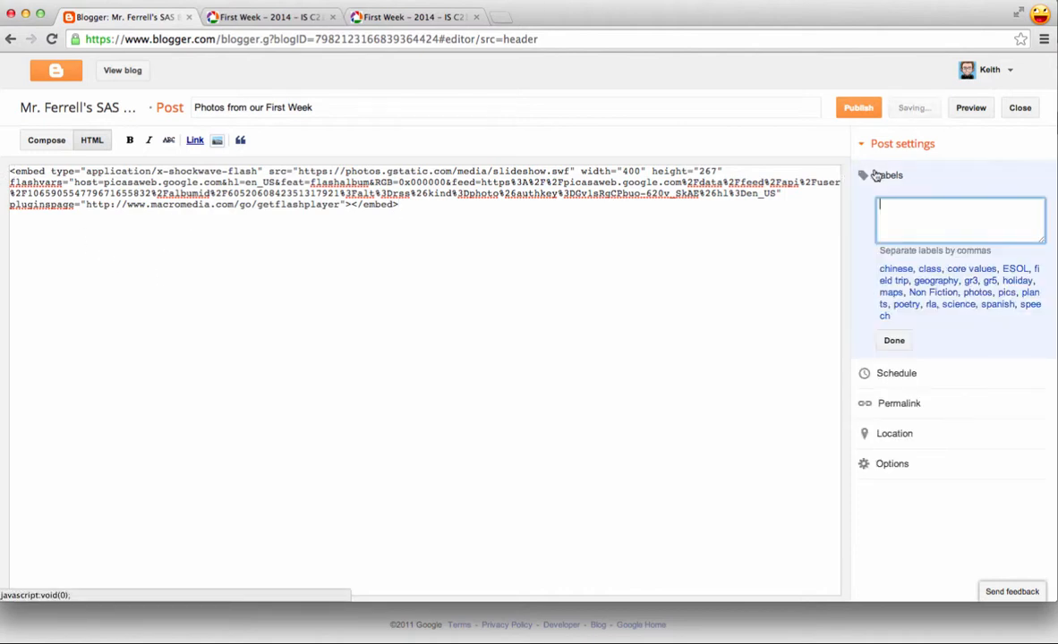
pyautogui.write('photos, cl')
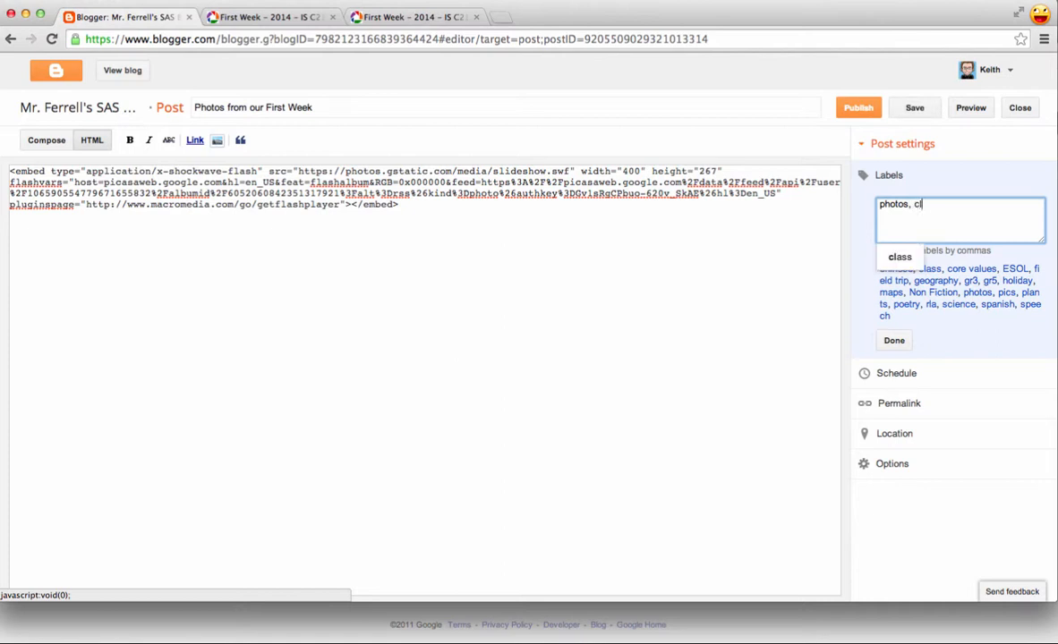
pyautogui.write('ass, pics')
pyautogui.click(895, 339)
# Publish the post from its HTML view and open the blog to see the embedded slideshow
pyautogui.click(90, 142)
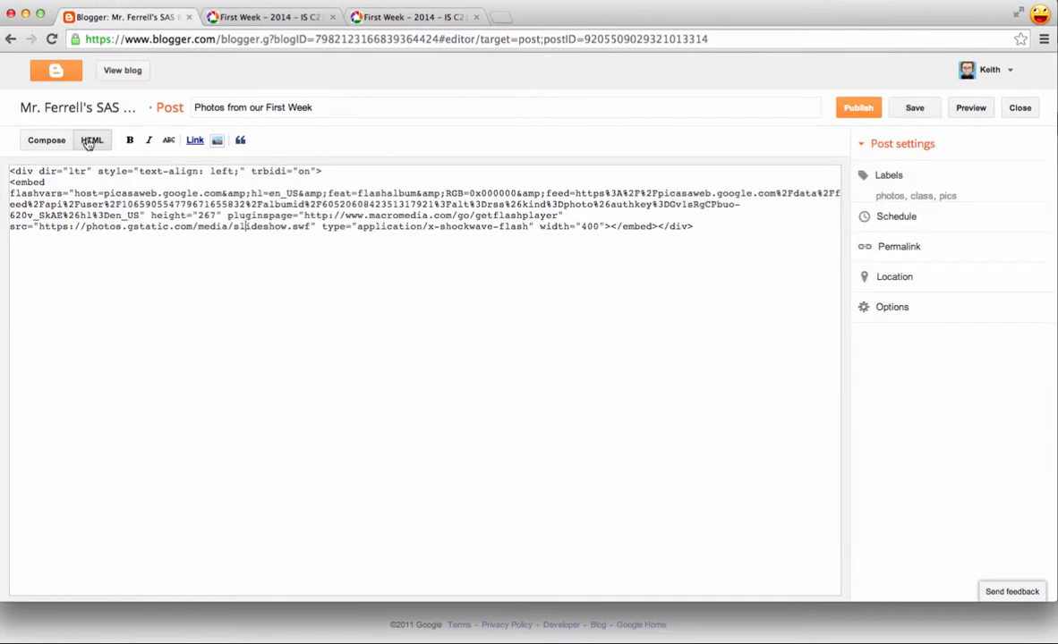
pyautogui.click(848, 109)
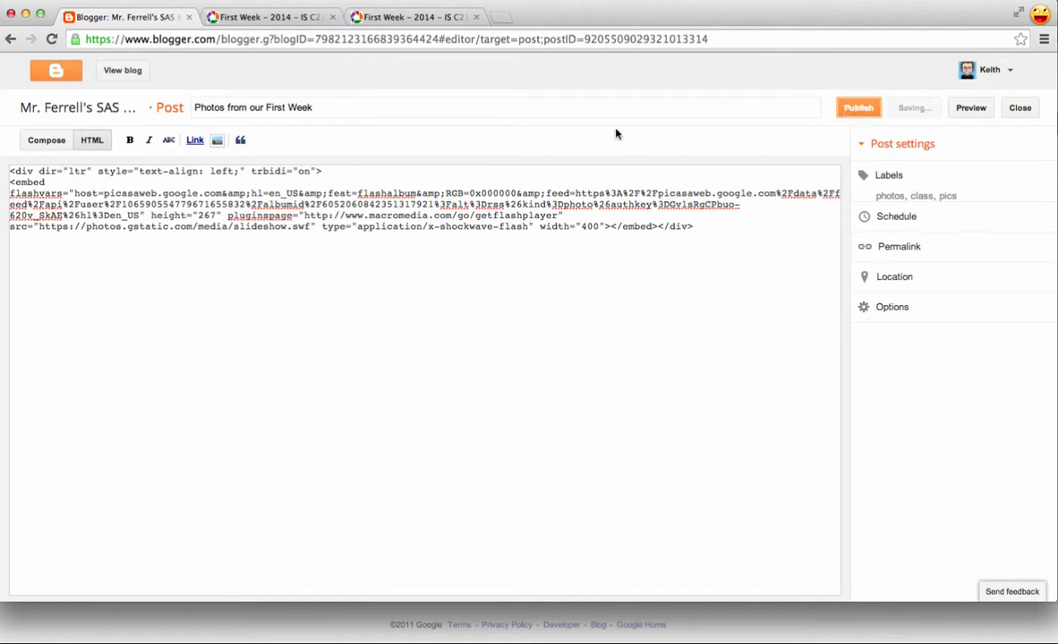
pyautogui.click(252, 71)
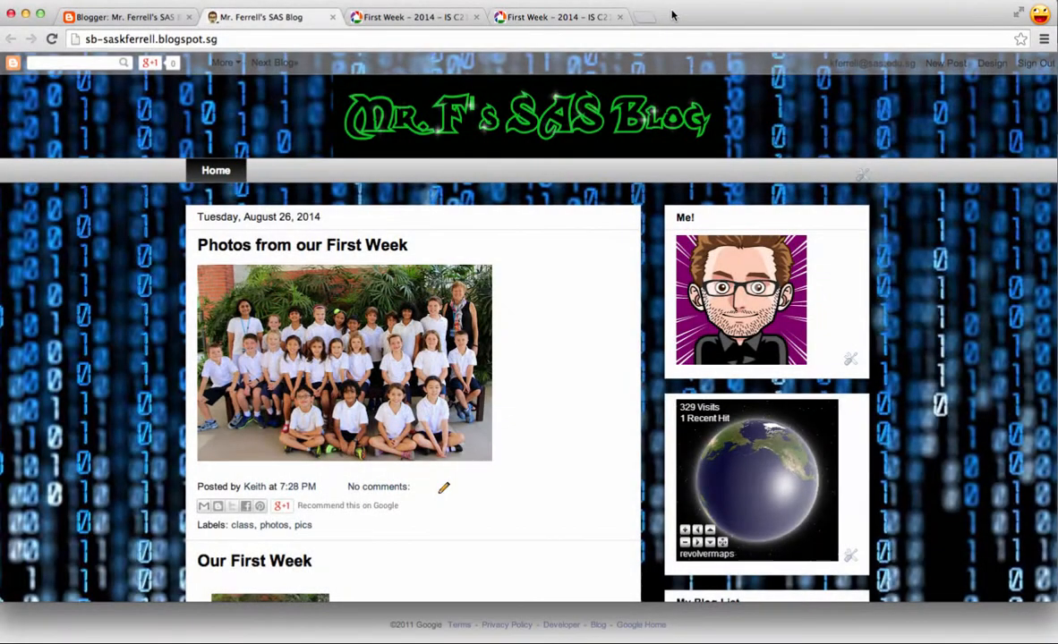
# Return to the browser window with the Picasa album and close its embed slideshow options
pyautogui.moveTo(672, 11); pyautogui.dragTo(638, 21)
pyautogui.click(638, 64)
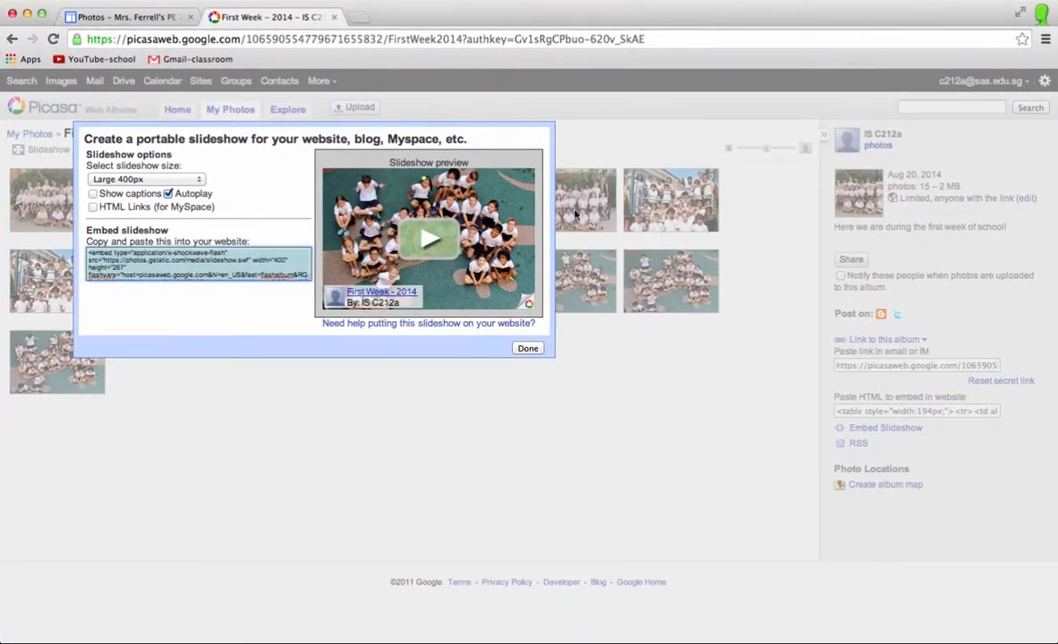
pyautogui.click(528, 348)
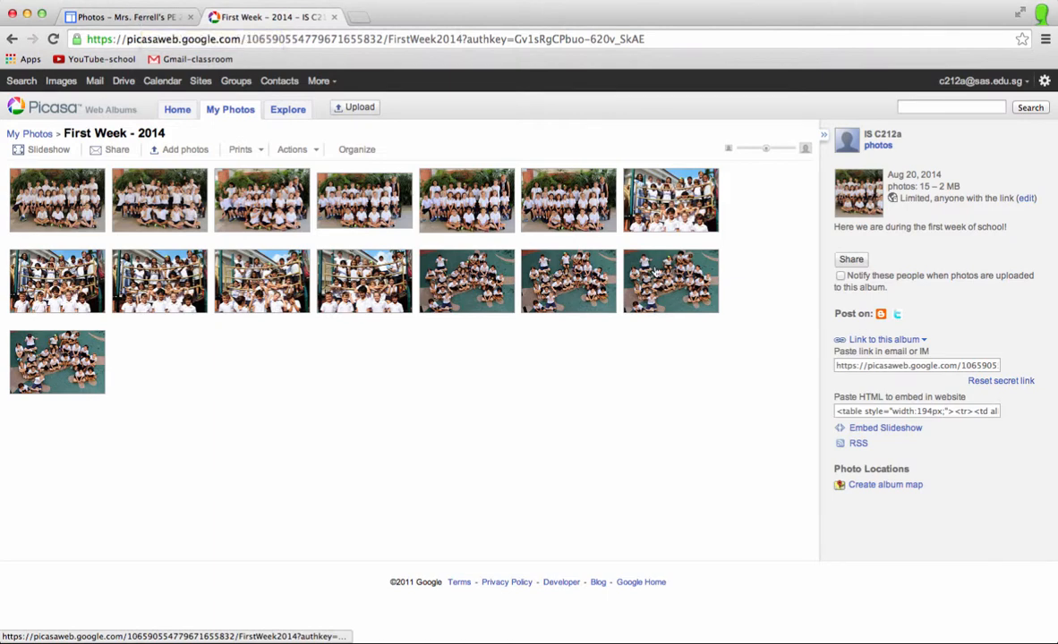
# Switch to the Google Sites Photos page being edited and choose the "First Week - 2014" Google+ photo album for insertion in its body
pyautogui.click(117, 18)
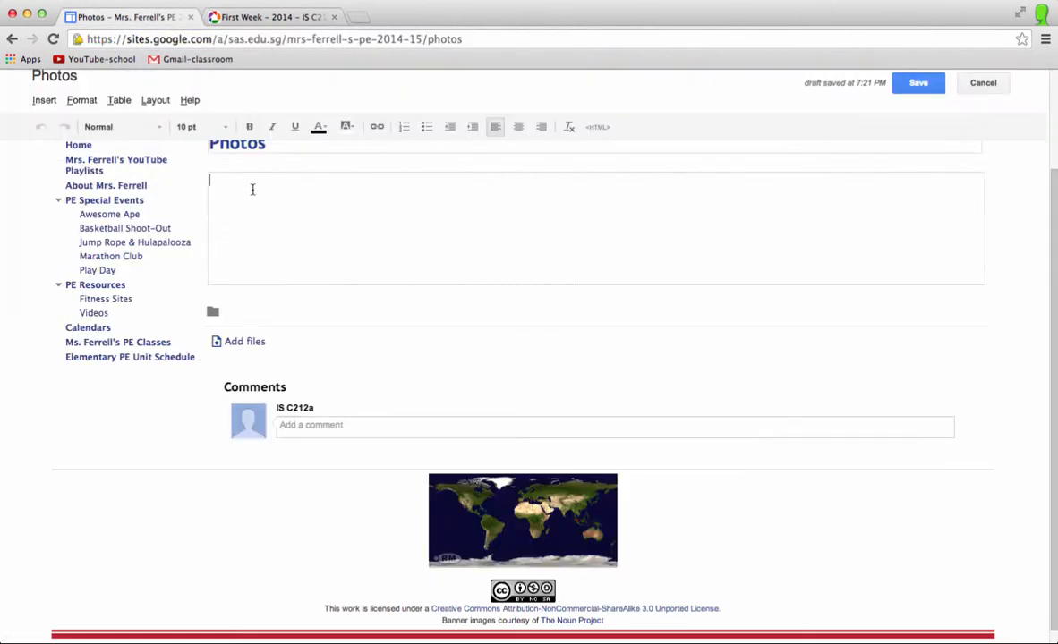
pyautogui.click(220, 192)
pyautogui.click(50, 102)
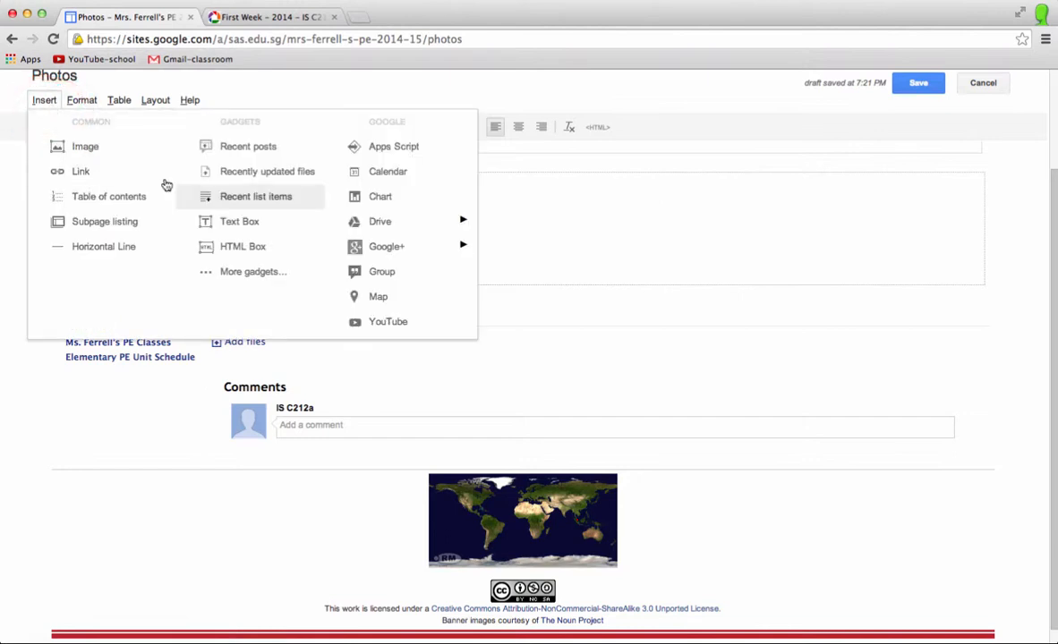
pyautogui.click(354, 224)
pyautogui.click(386, 246)
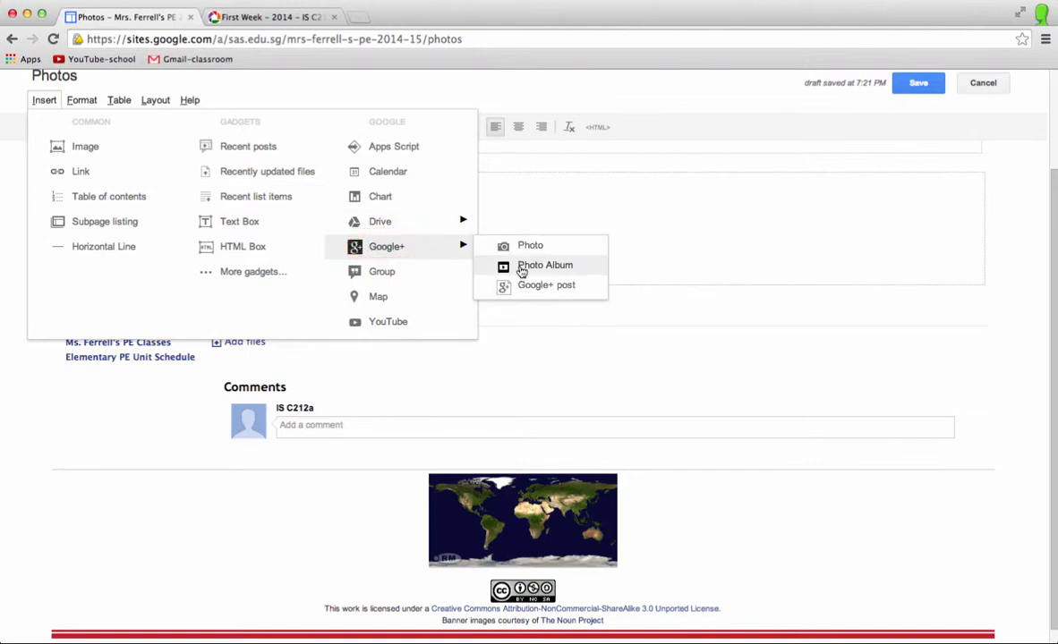
pyautogui.click(523, 269)
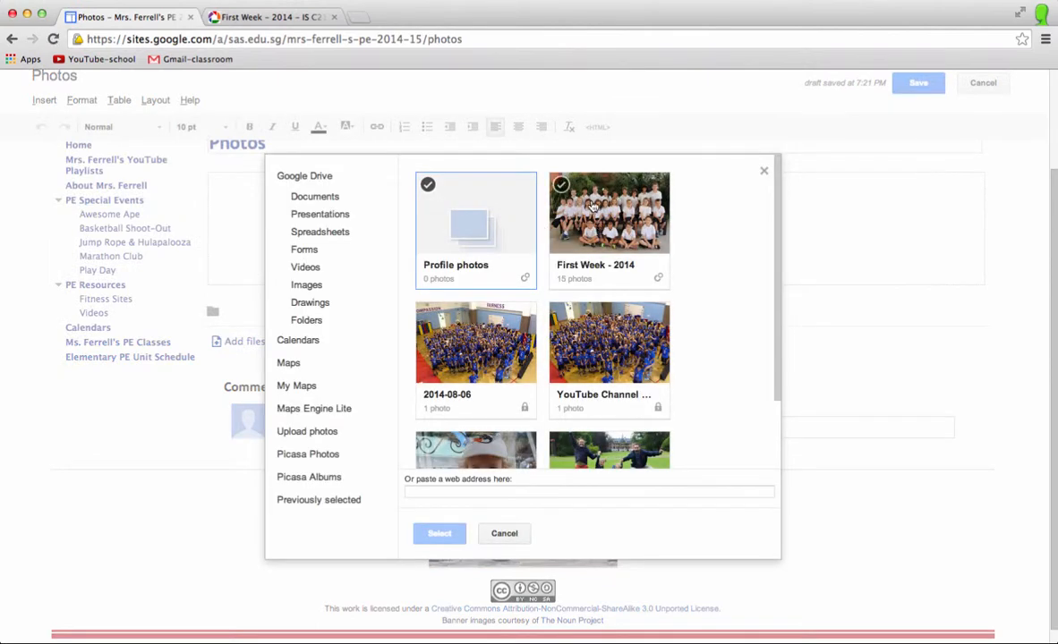
pyautogui.click(601, 213)
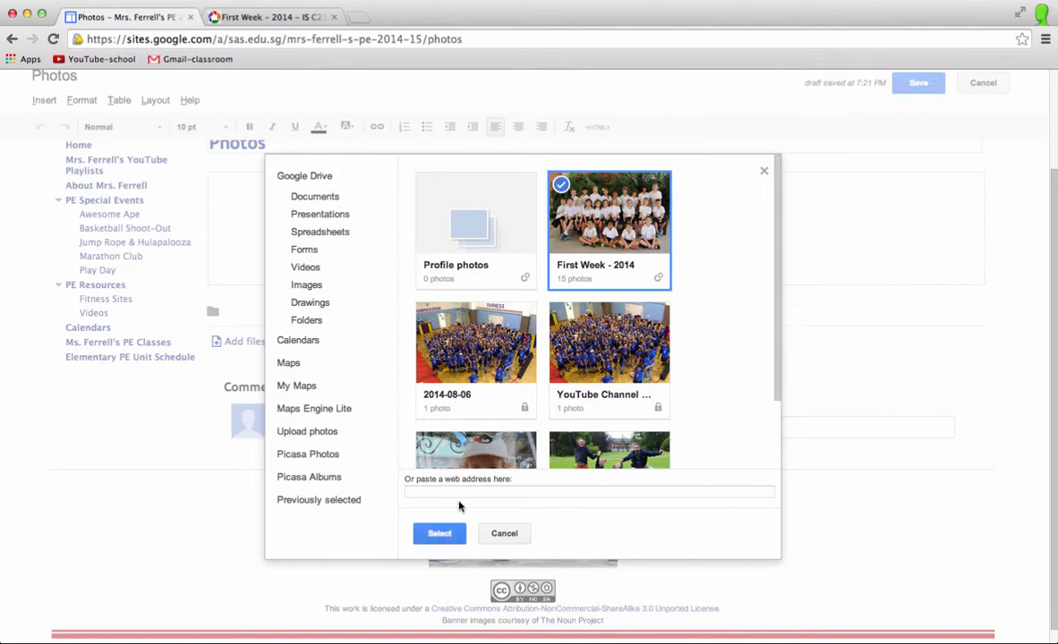
pyautogui.click(439, 535)
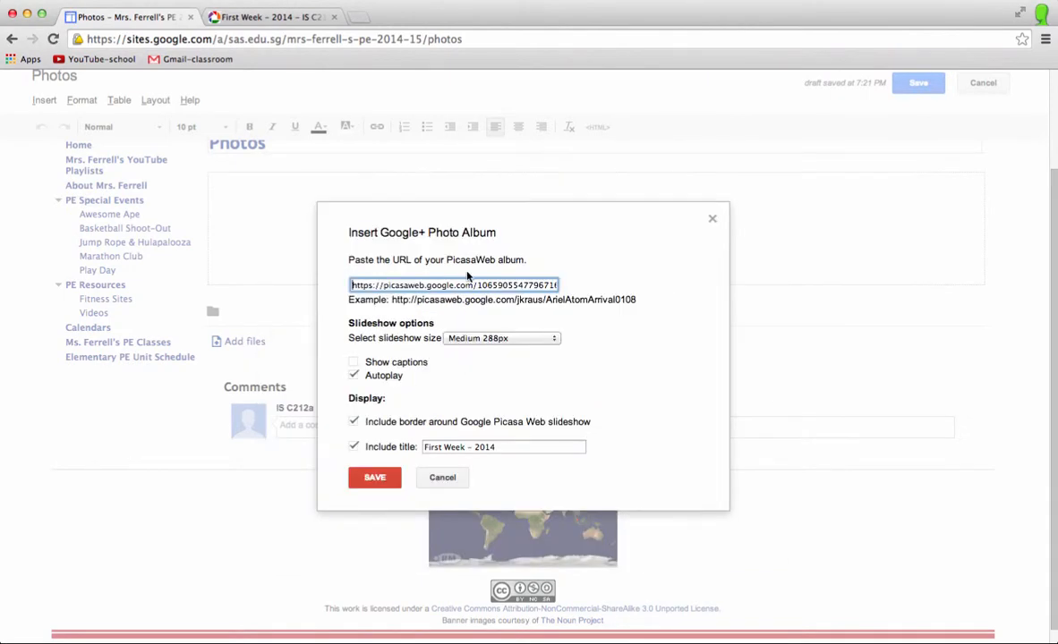
# Set the album slideshow to Large 400px without a title, insert it, and save the Photos page
pyautogui.click(469, 339)
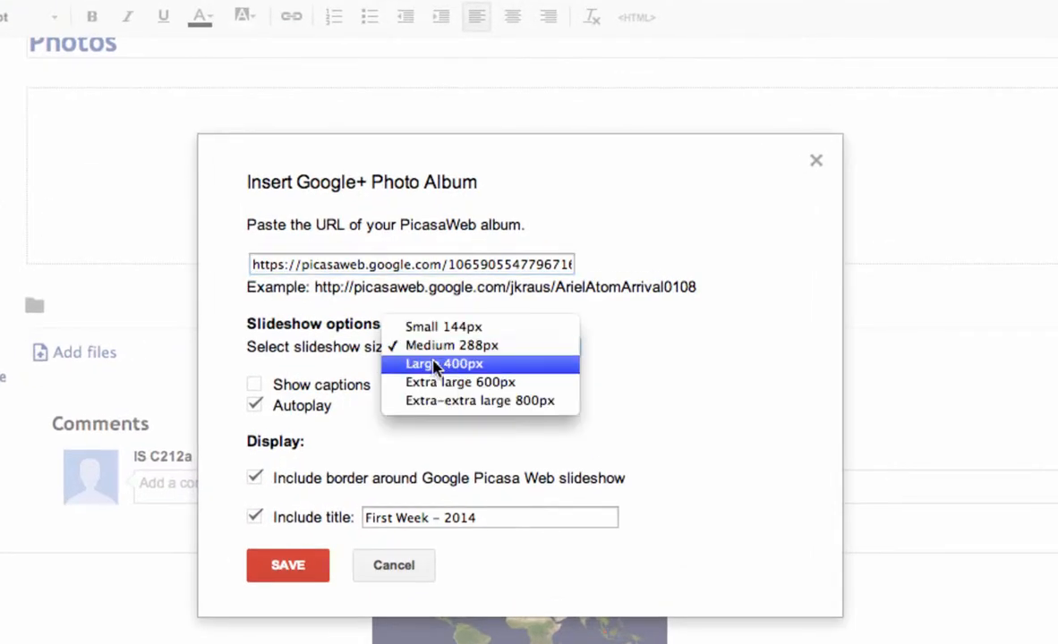
pyautogui.click(440, 365)
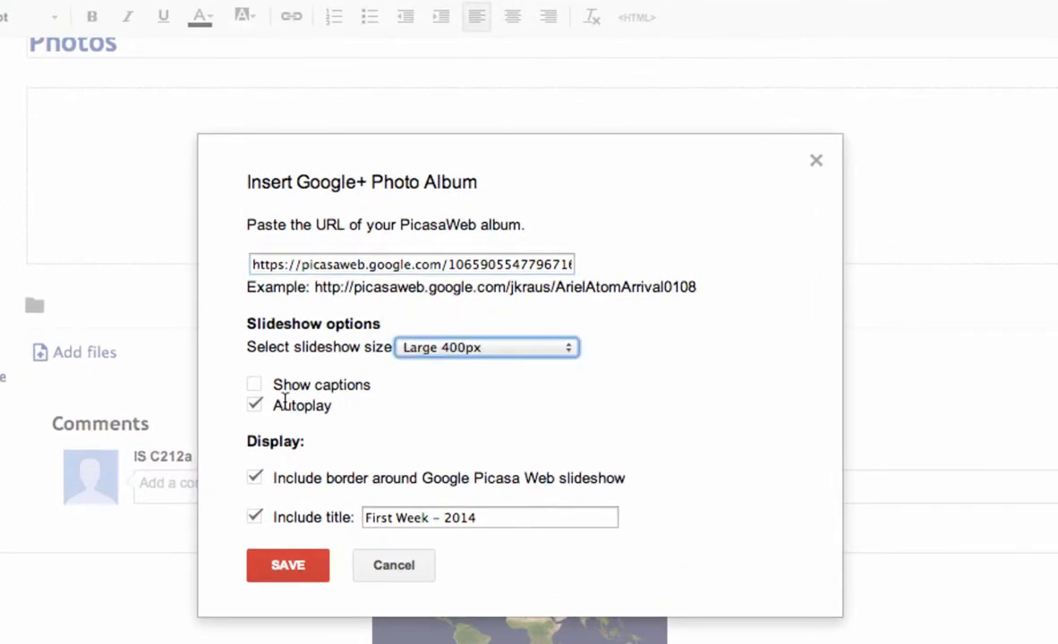
pyautogui.click(255, 518)
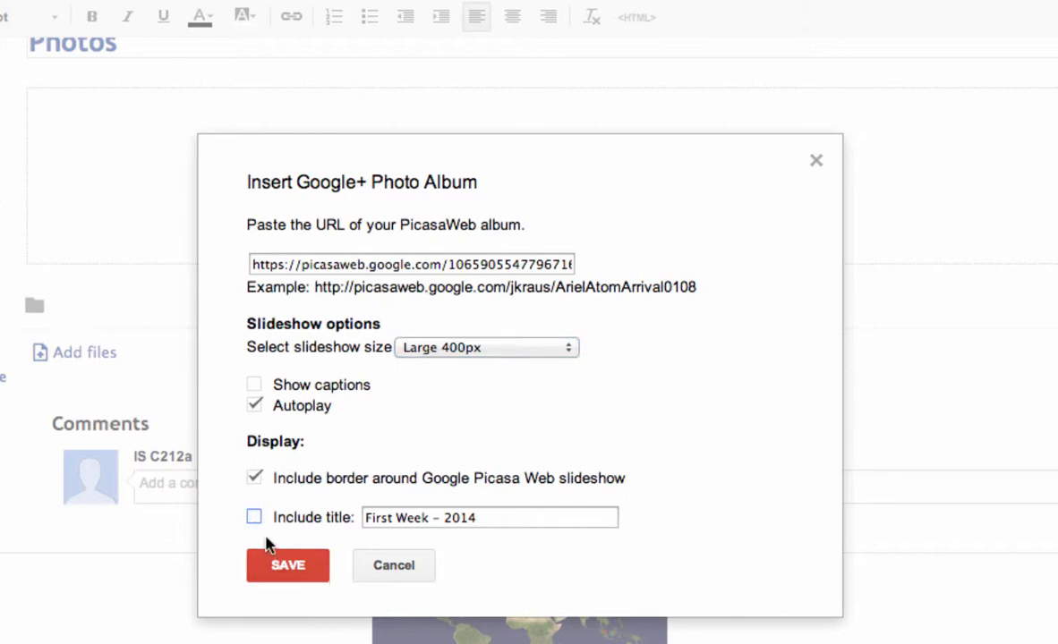
pyautogui.click(292, 568)
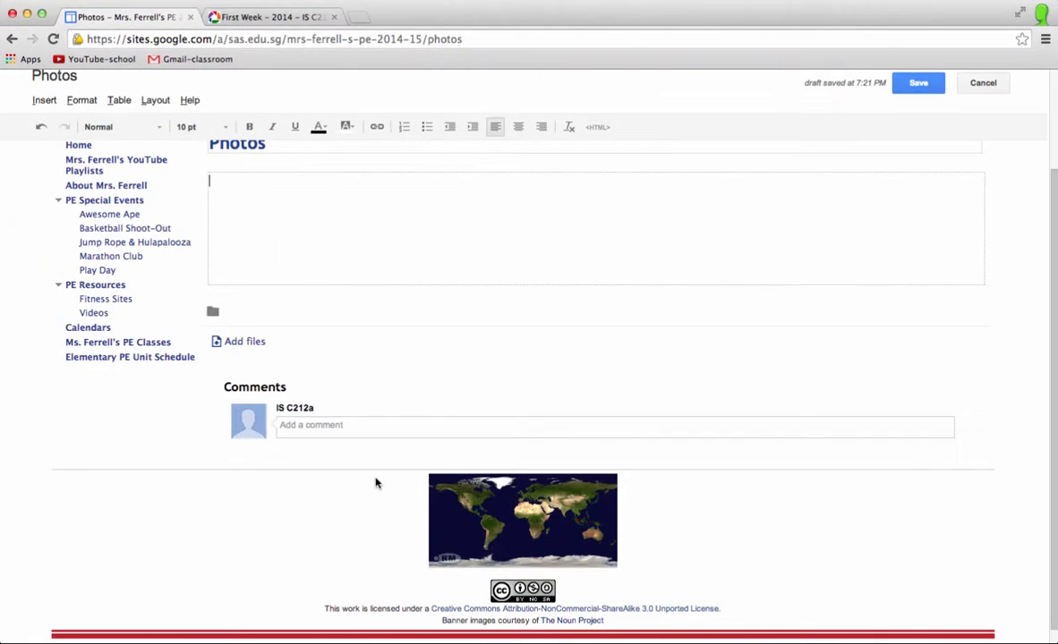
pyautogui.click(904, 90)
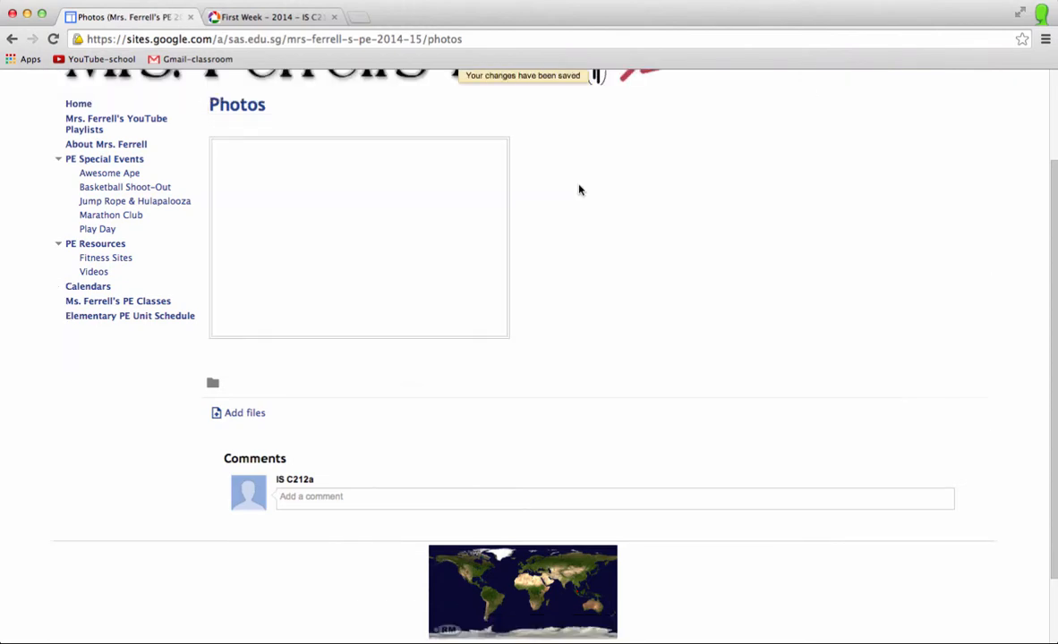